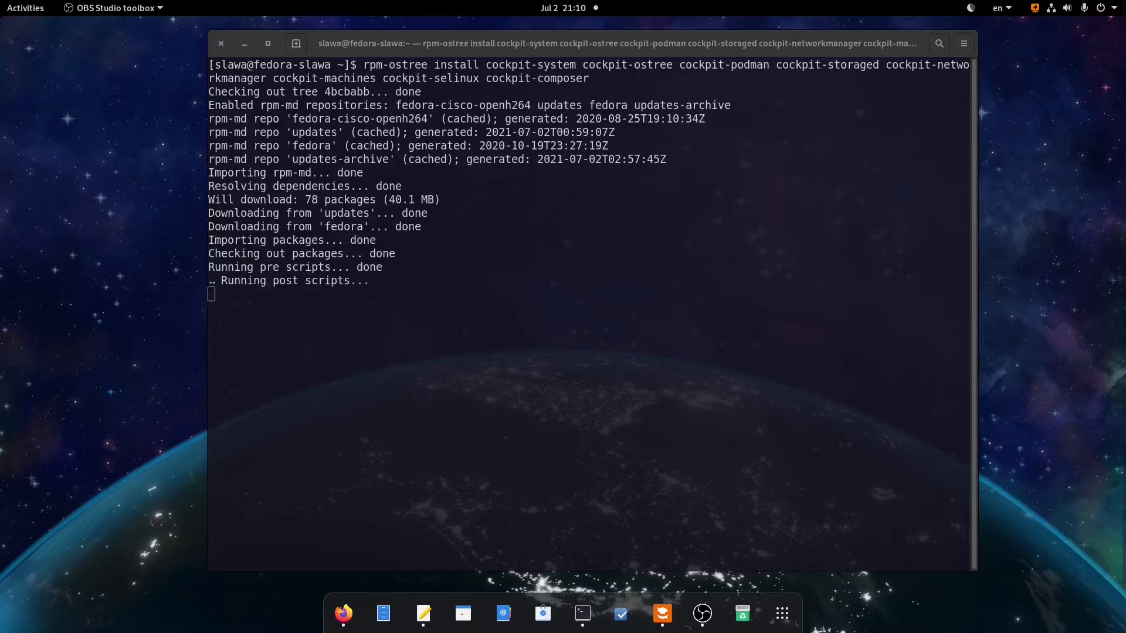
left_click_drag(473, 43, 449, 43)
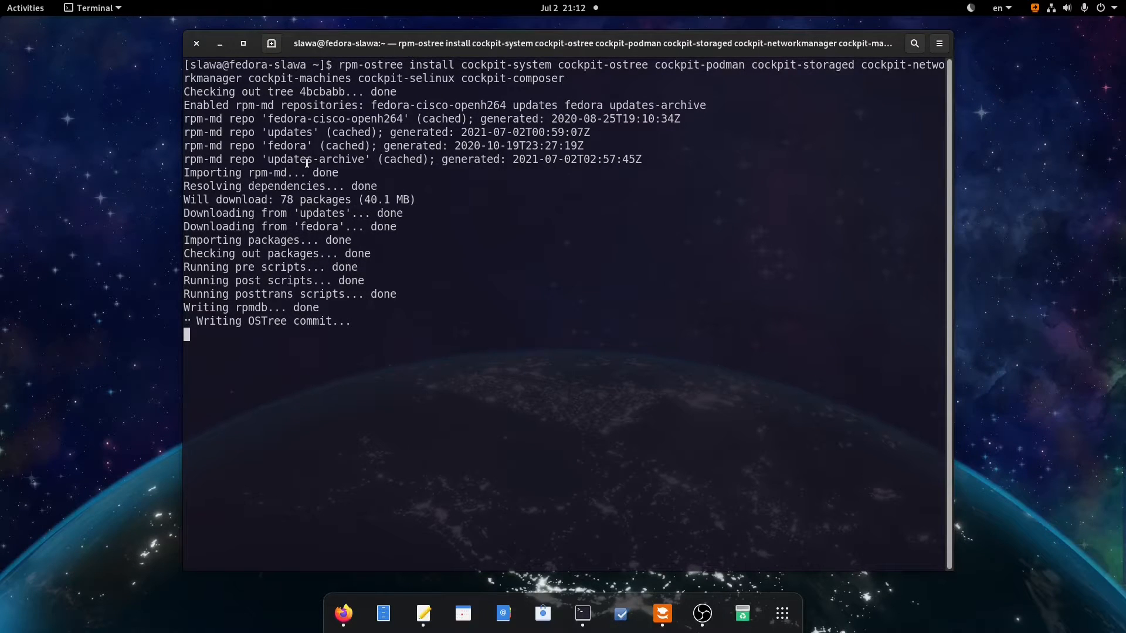
key("alt+Tab")
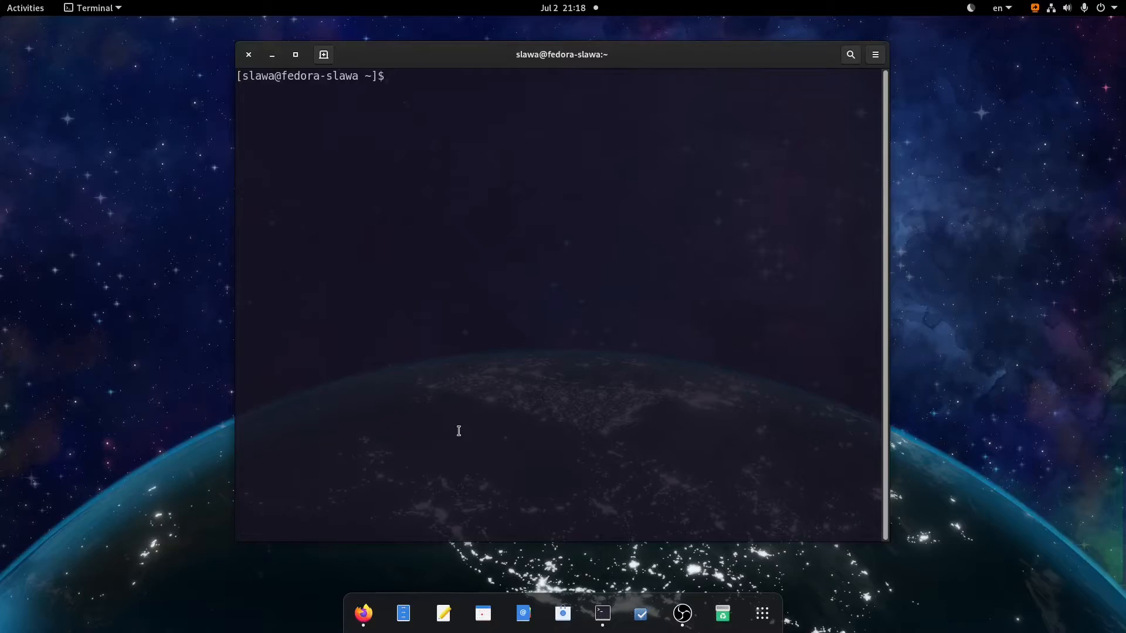
Step: Run rpm-ostree status and highlight the Cockpit packages layered on the active deployment
type("rpm-ostree status")
key("Return")
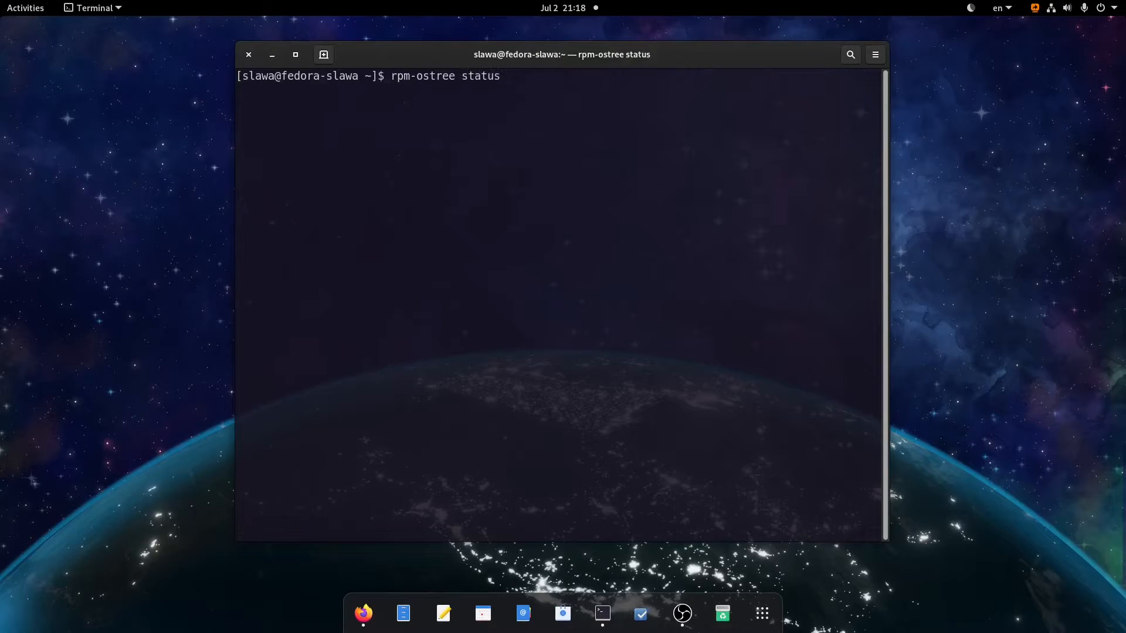
scroll(398, 279, "up", 5)
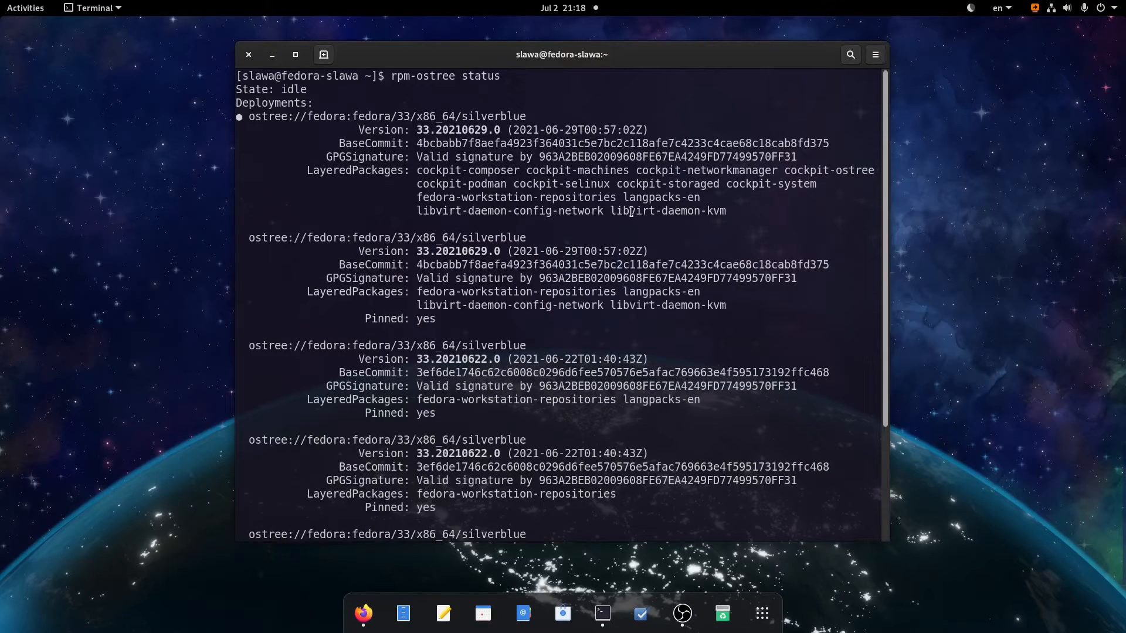
left_click_drag(820, 191, 417, 171)
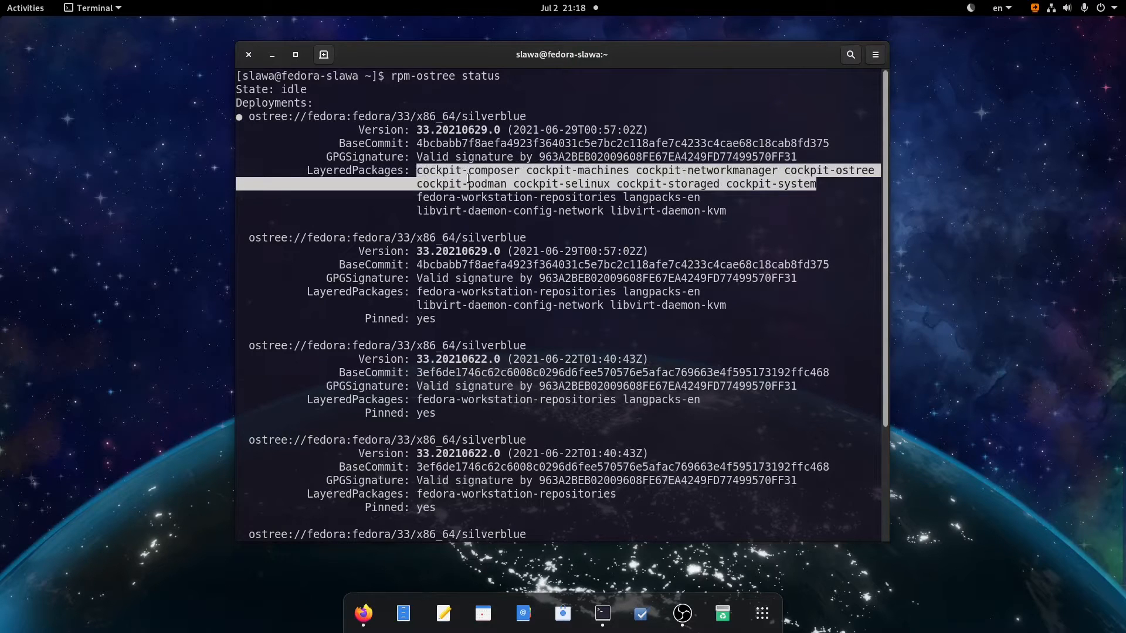
Step: Start the Cockpit systemd unit from the terminal with sudo systemctl start
type("sta")
type("rt cockpit")
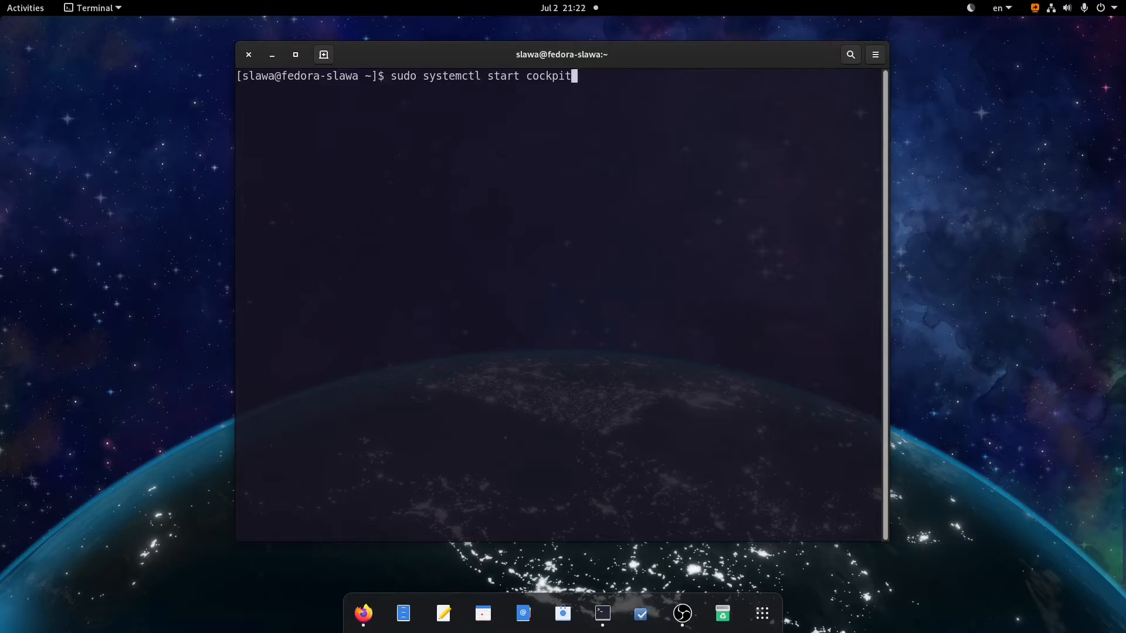
type(".")
key("Tab")
key("Return")
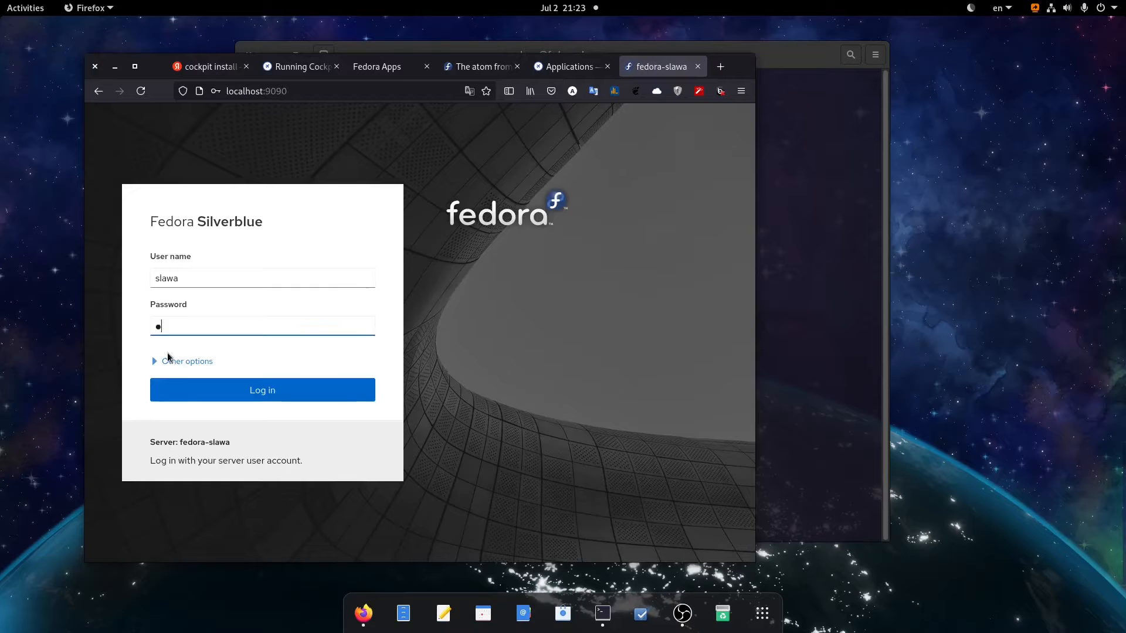
Step: Log in to the web console at localhost:9090 and turn on administrative access, entering the account password for both
key("Return")
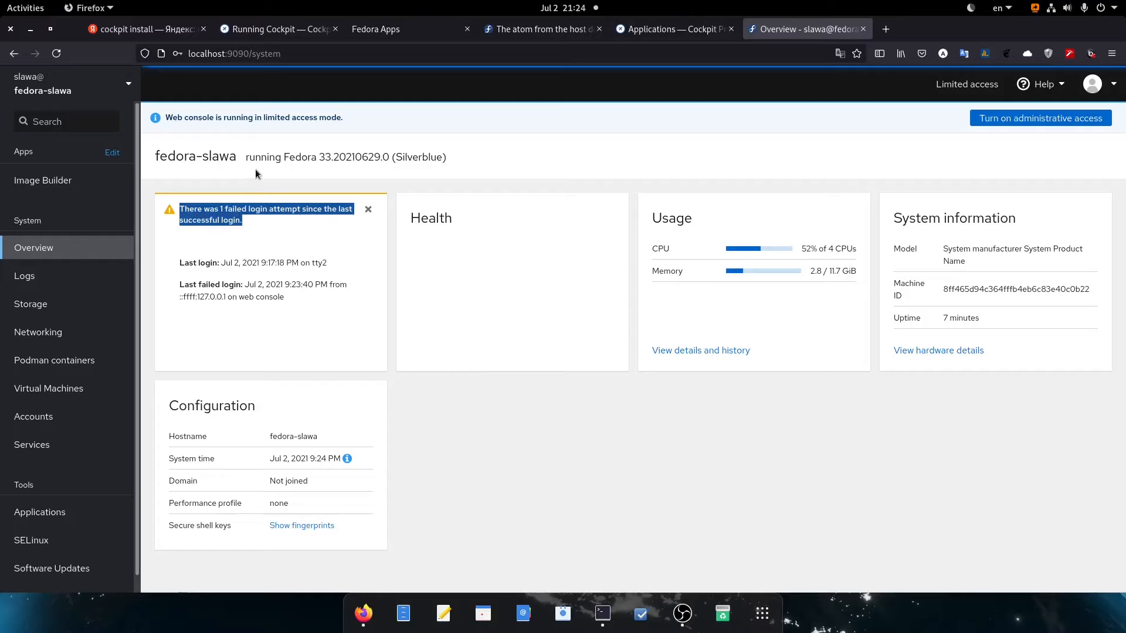
left_click(1008, 130)
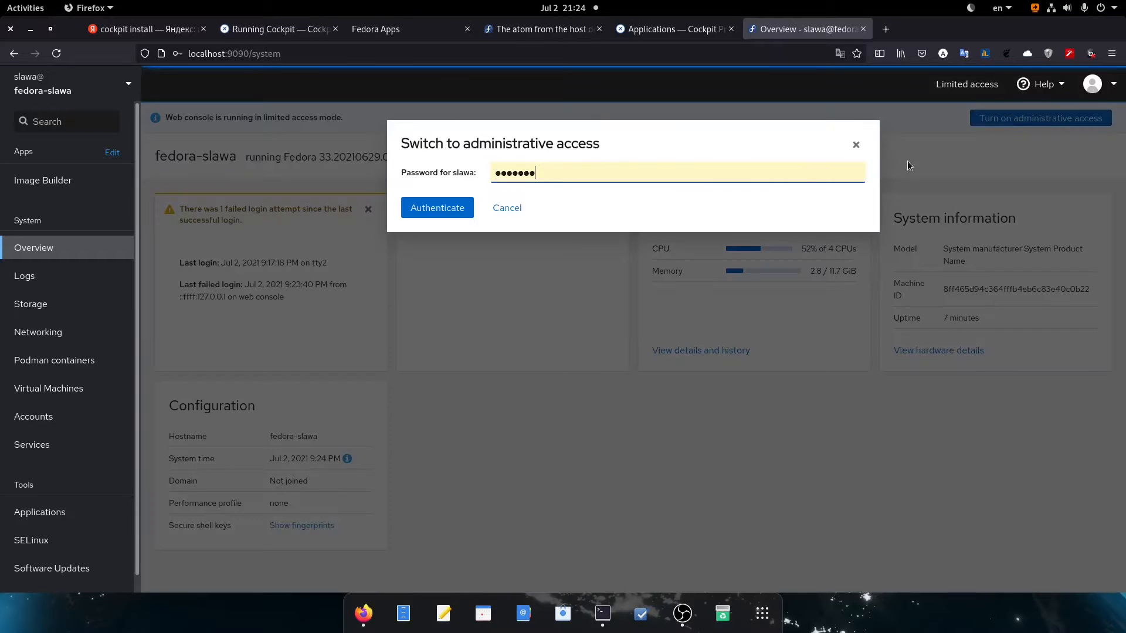
left_click(456, 211)
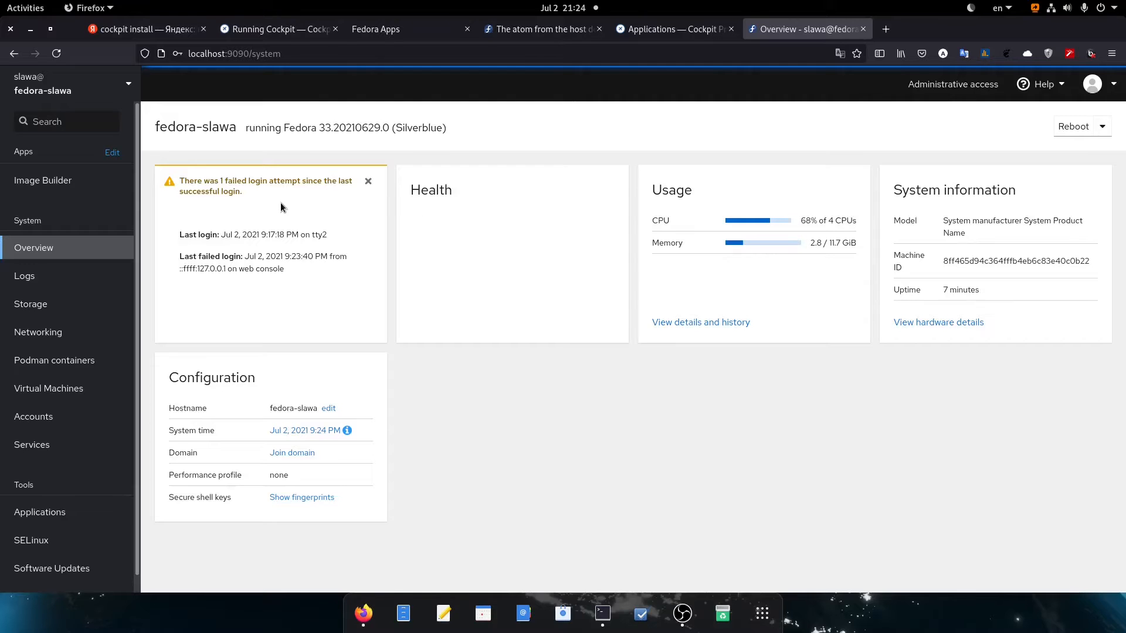
Step: Dismiss the failed login attempt notice on the system overview
left_click_drag(265, 205, 373, 186)
left_click(368, 181)
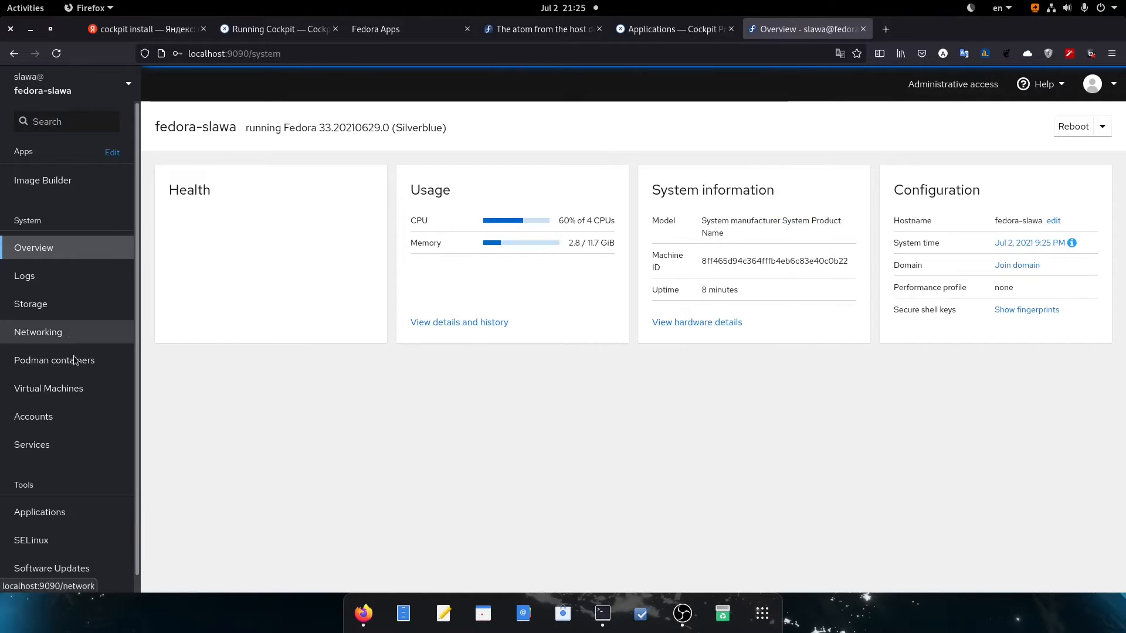
Step: Open the details of the silverblue34 virtual machine on the System connection and run it
left_click(65, 396)
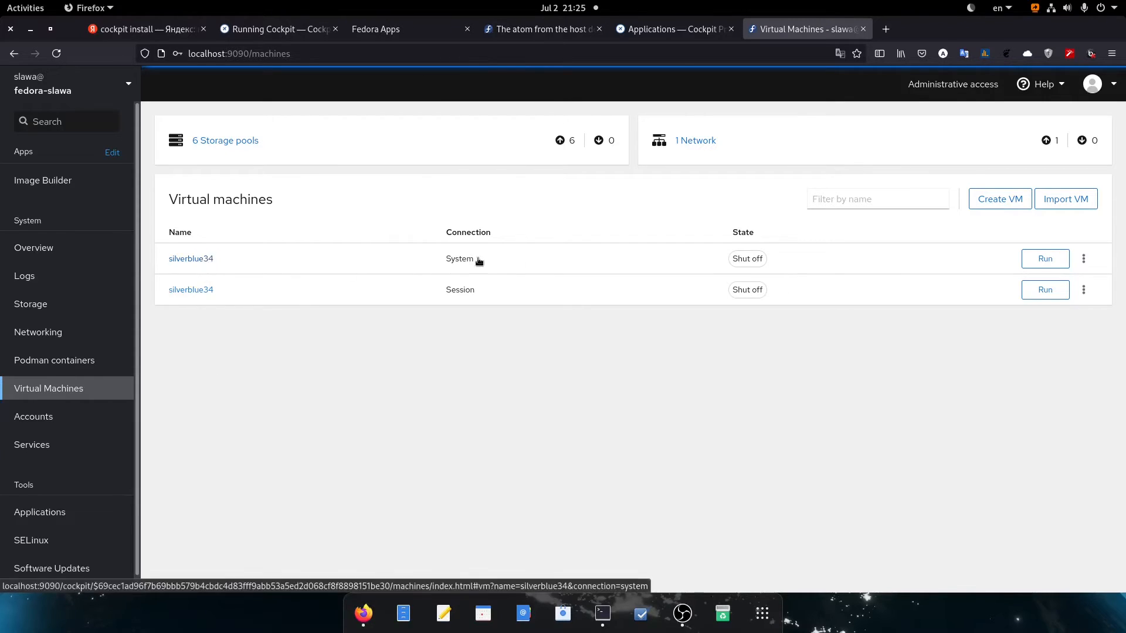
left_click(1084, 262)
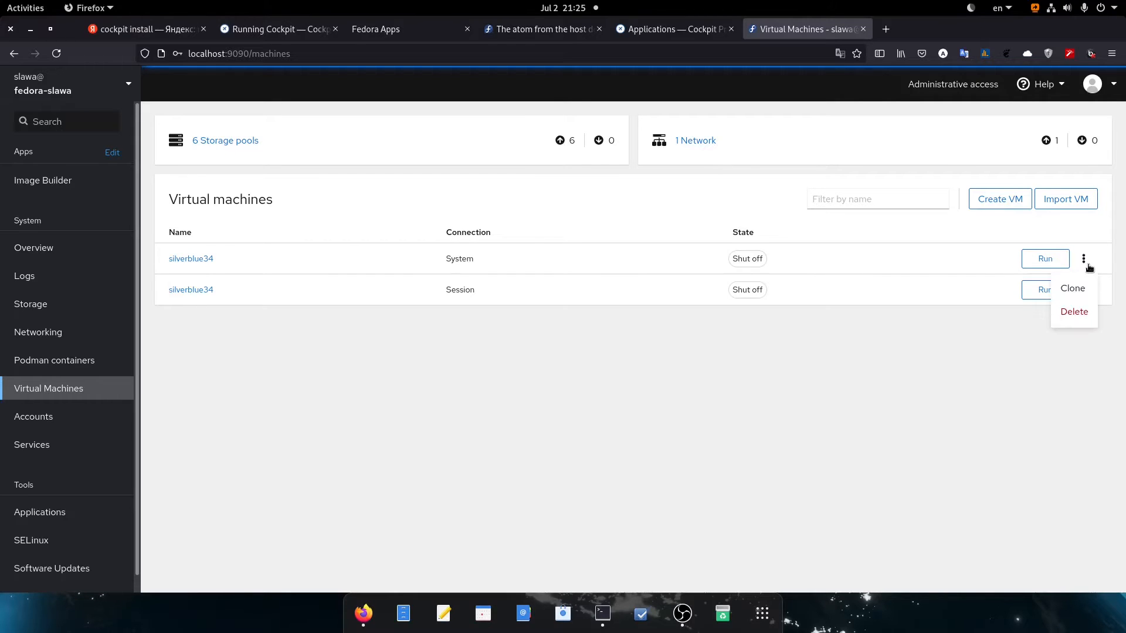
left_click(923, 402)
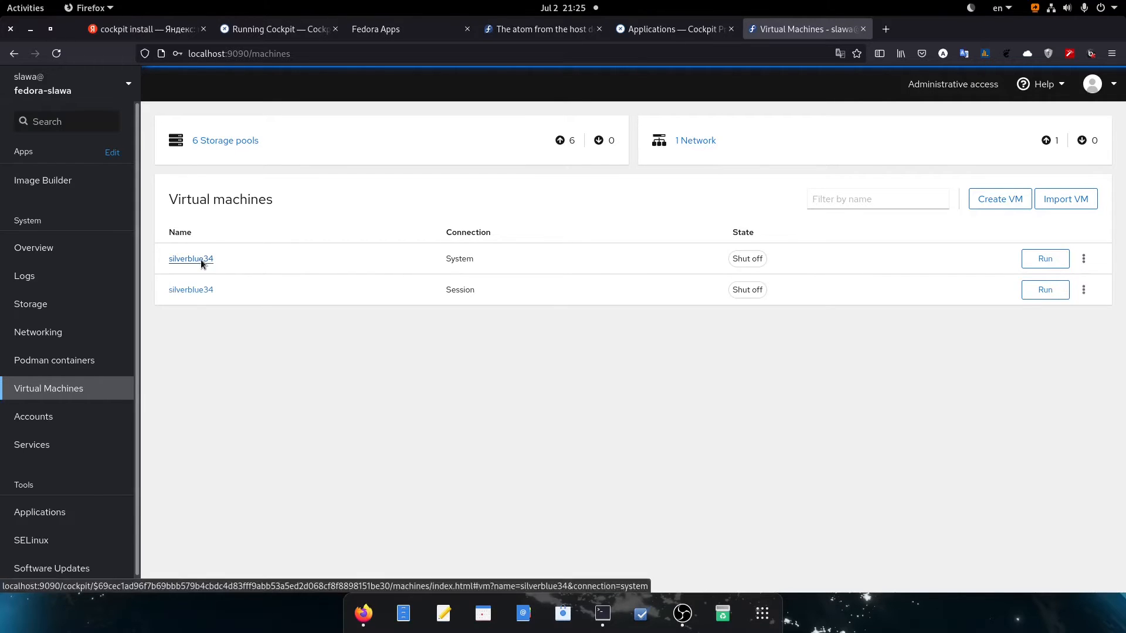
left_click(271, 265)
scroll(240, 290, "down", 3)
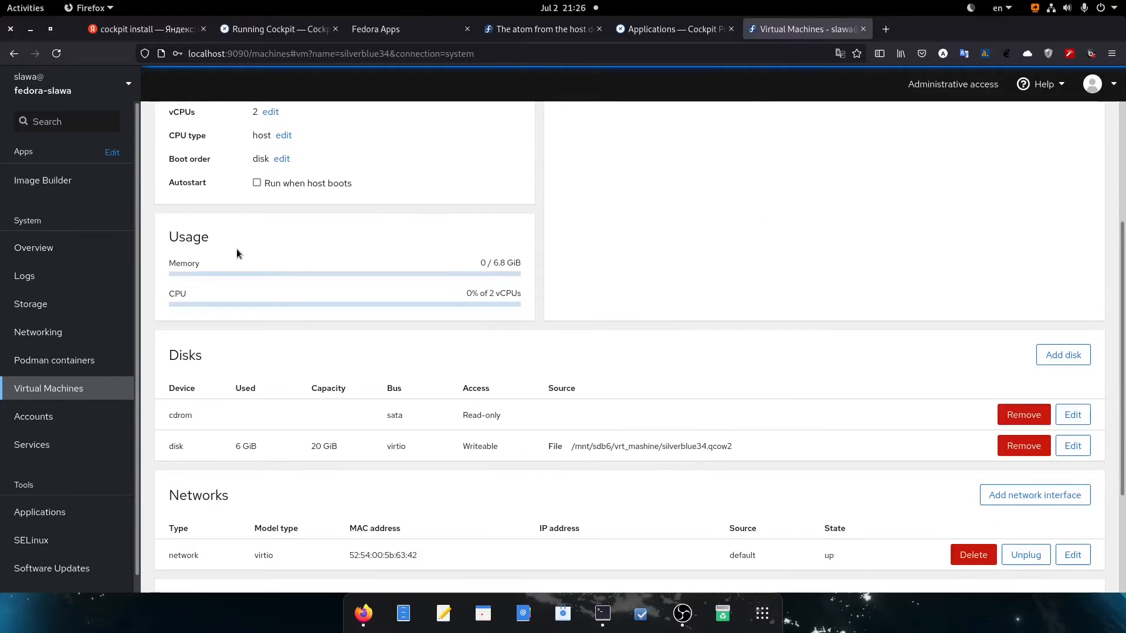
scroll(253, 223, "up", 3)
left_click(277, 147)
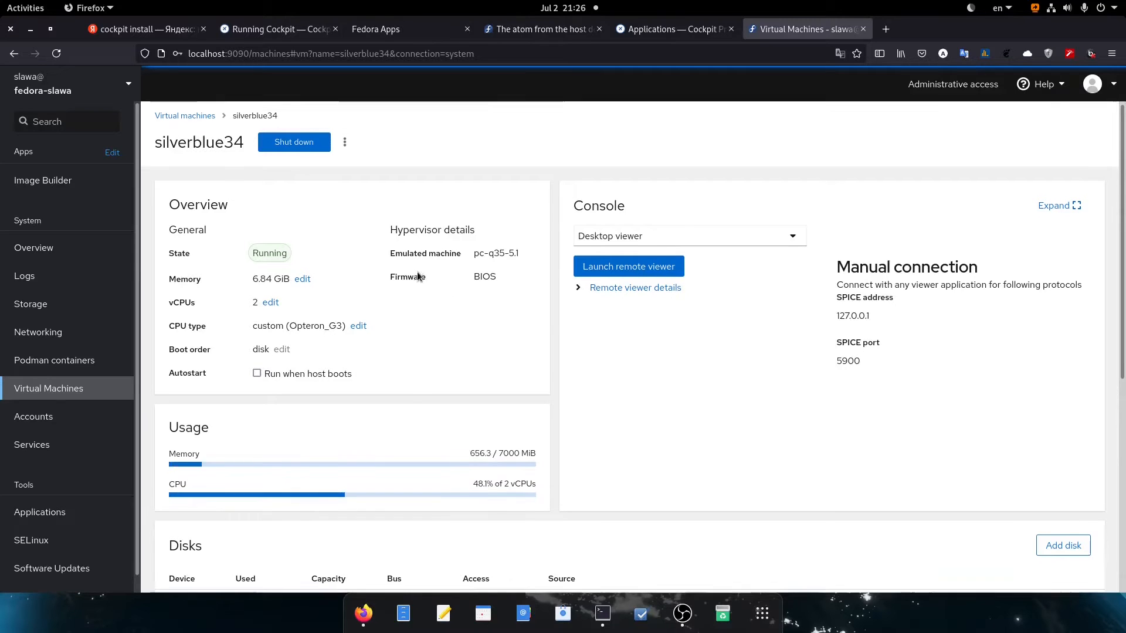
Step: Launch the remote viewer for the silverblue34 console and open its connection file with Remote Viewer
left_click(641, 276)
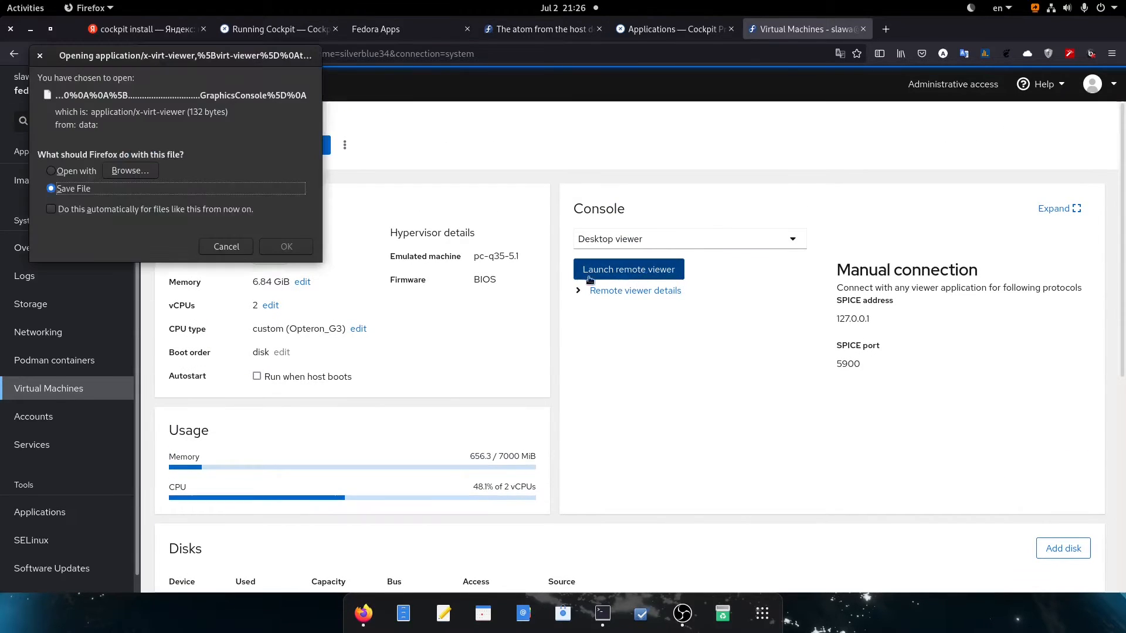
left_click(64, 171)
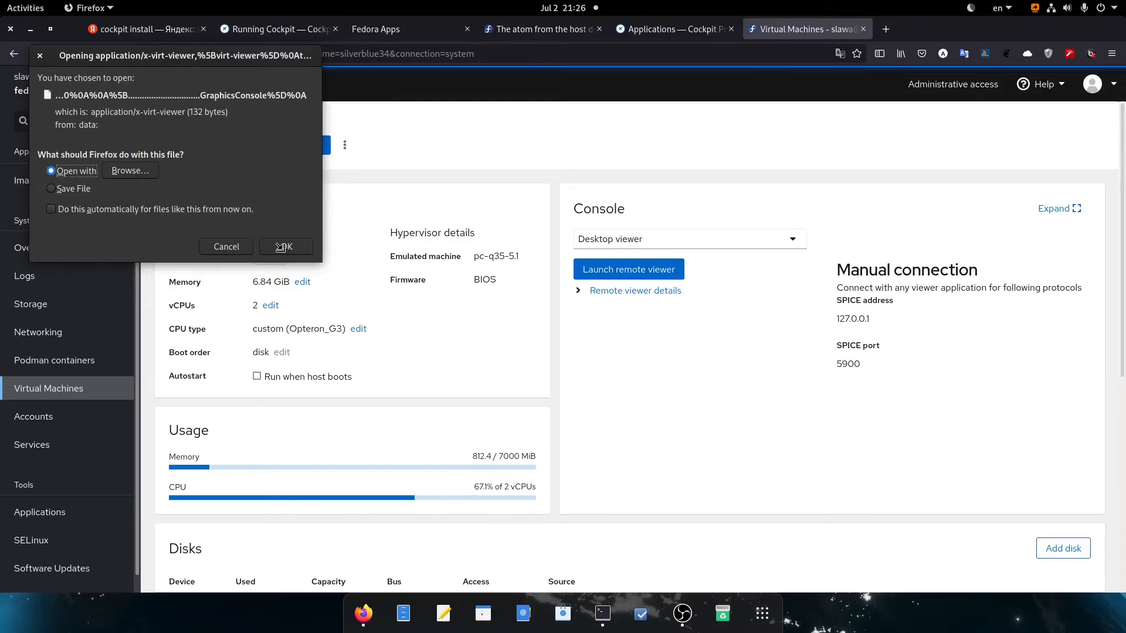
left_click(142, 176)
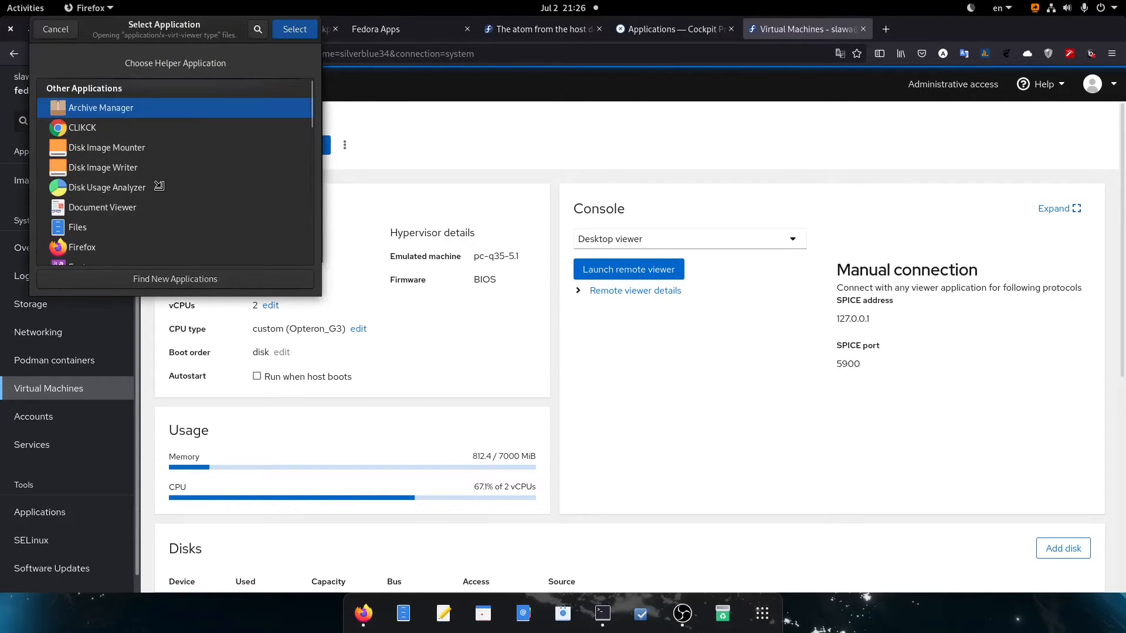
scroll(159, 188, "down", 5)
scroll(159, 186, "down", 8)
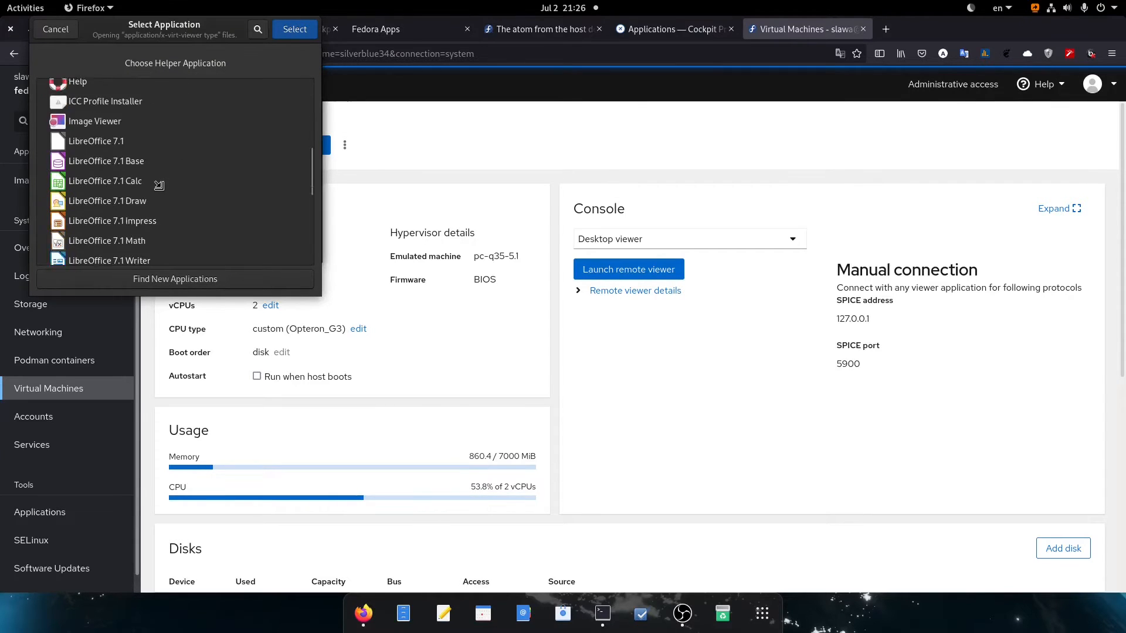
scroll(159, 186, "down", 3)
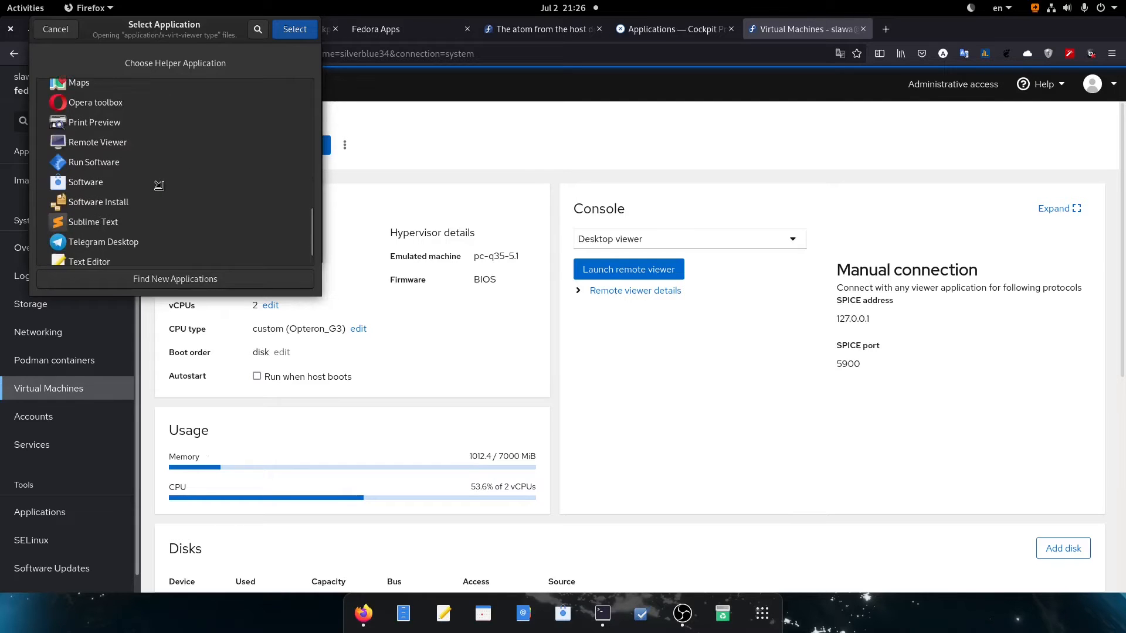
left_click(113, 118)
left_click(306, 36)
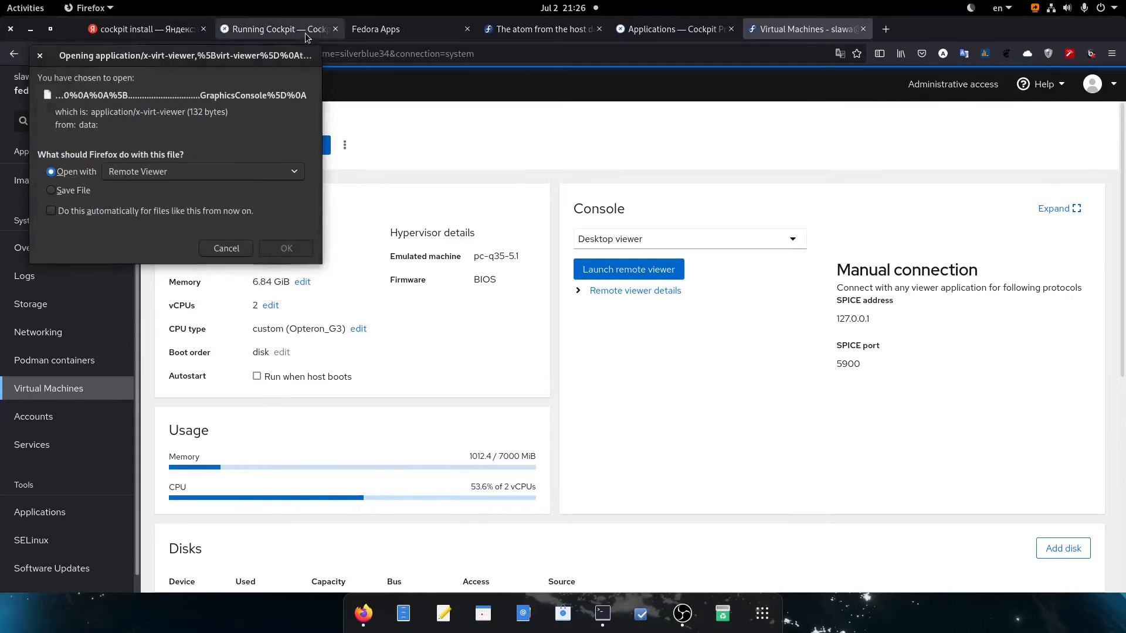
left_click(286, 251)
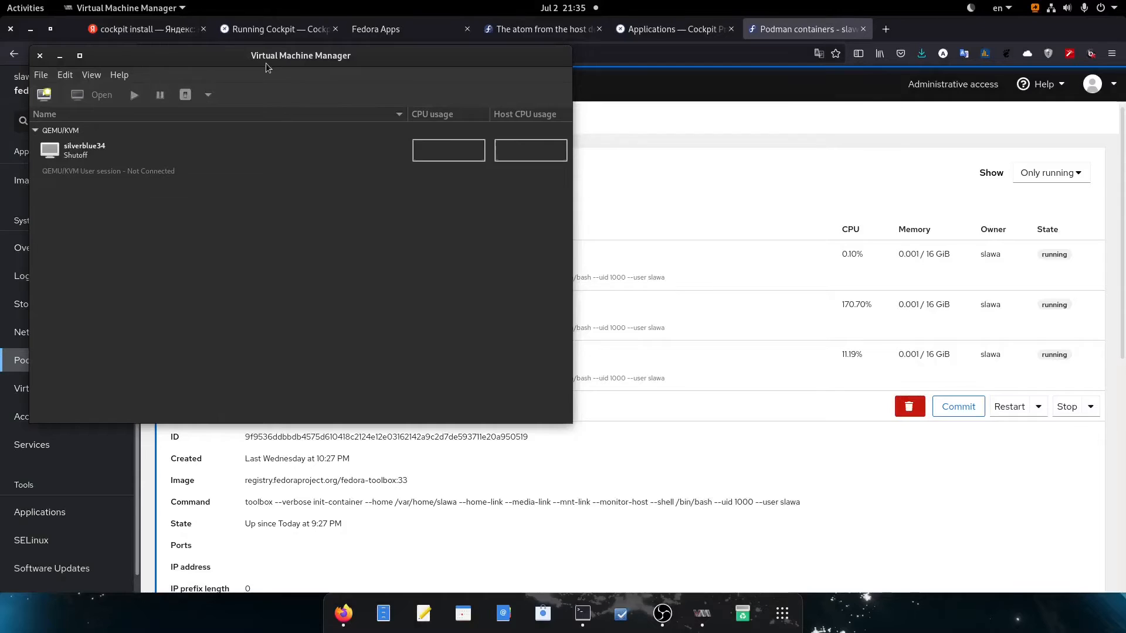
Step: Allow Remote Viewer to inhibit shortcuts and log in to the silverblue34 guest with the account password
left_click_drag(265, 63, 717, 108)
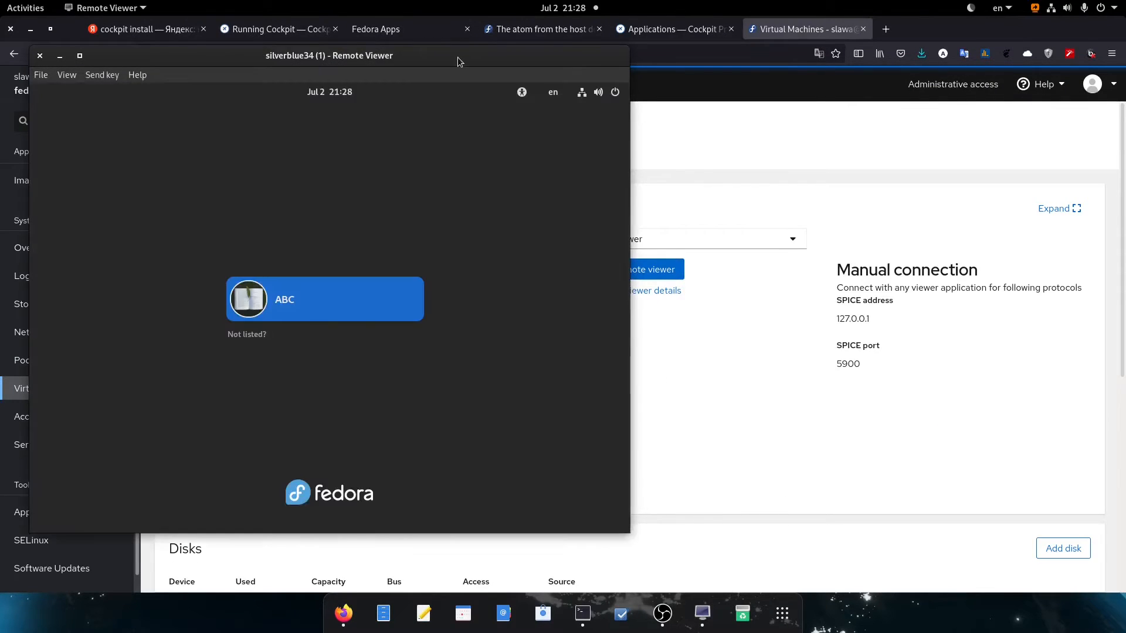
left_click_drag(457, 59, 847, 86)
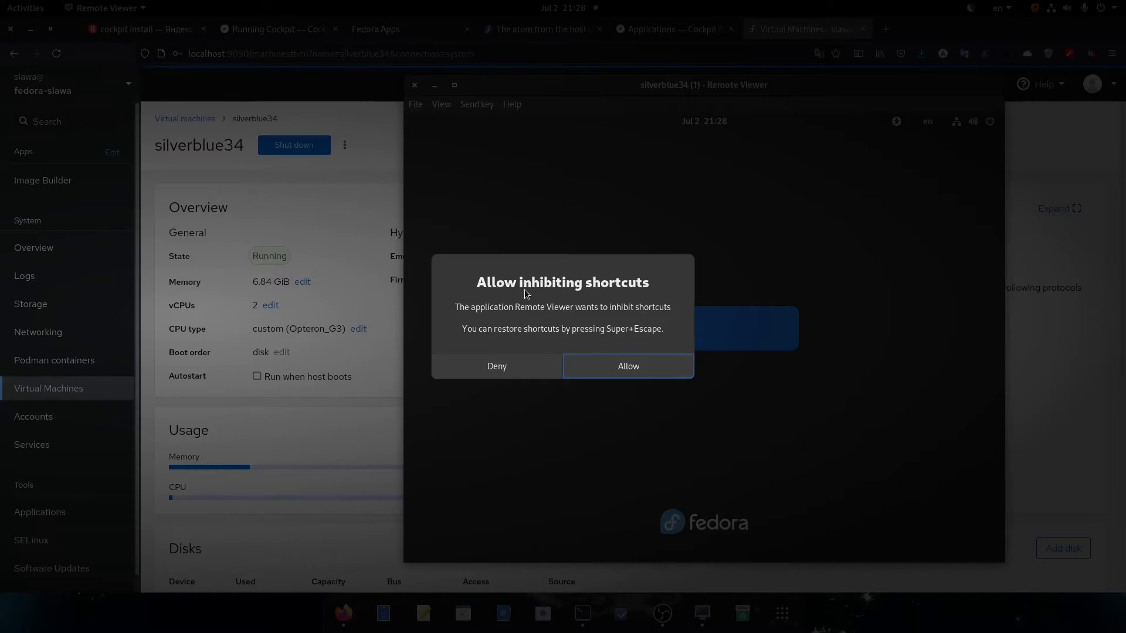
left_click(600, 370)
left_click(678, 339)
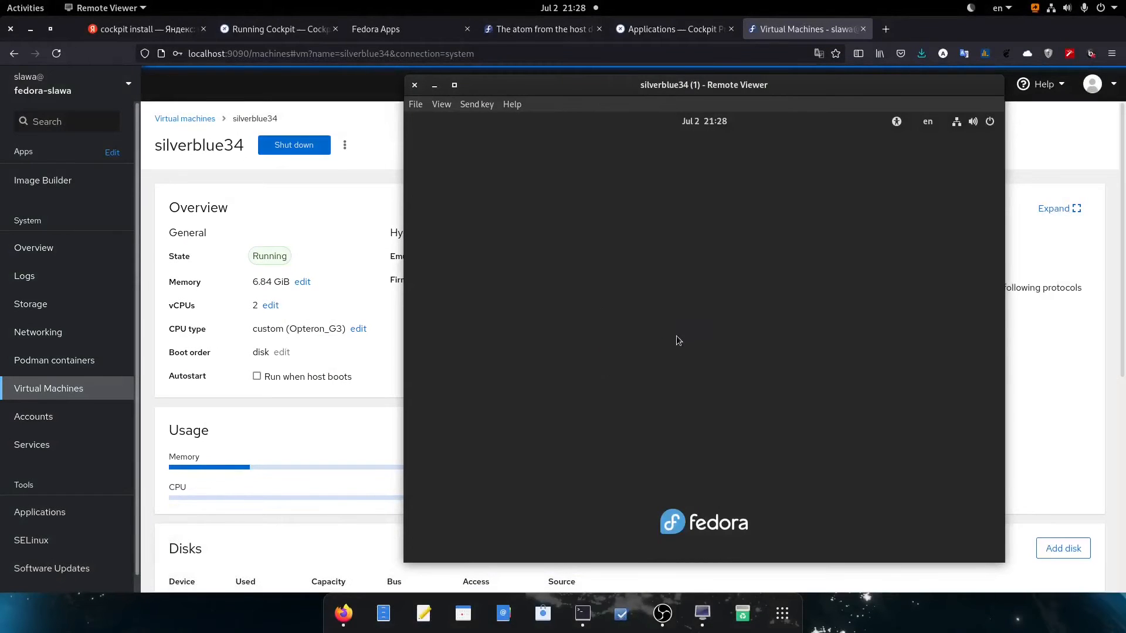
type("•••••••")
key("Return")
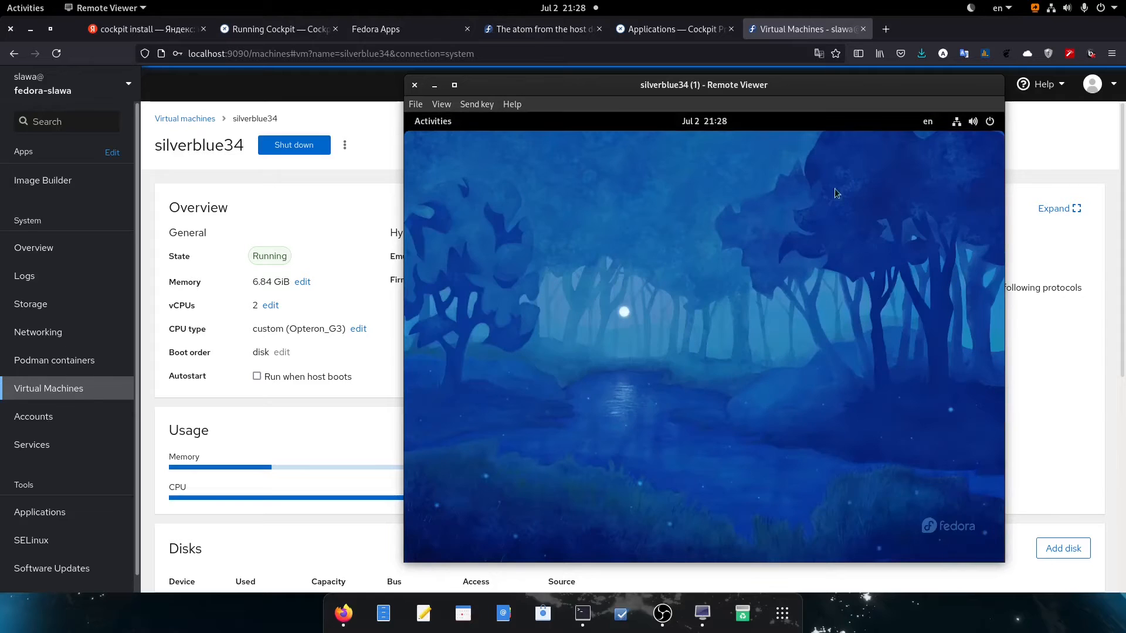
Step: Power off the silverblue34 virtual machine from within its guest desktop
left_click(977, 124)
left_click(885, 252)
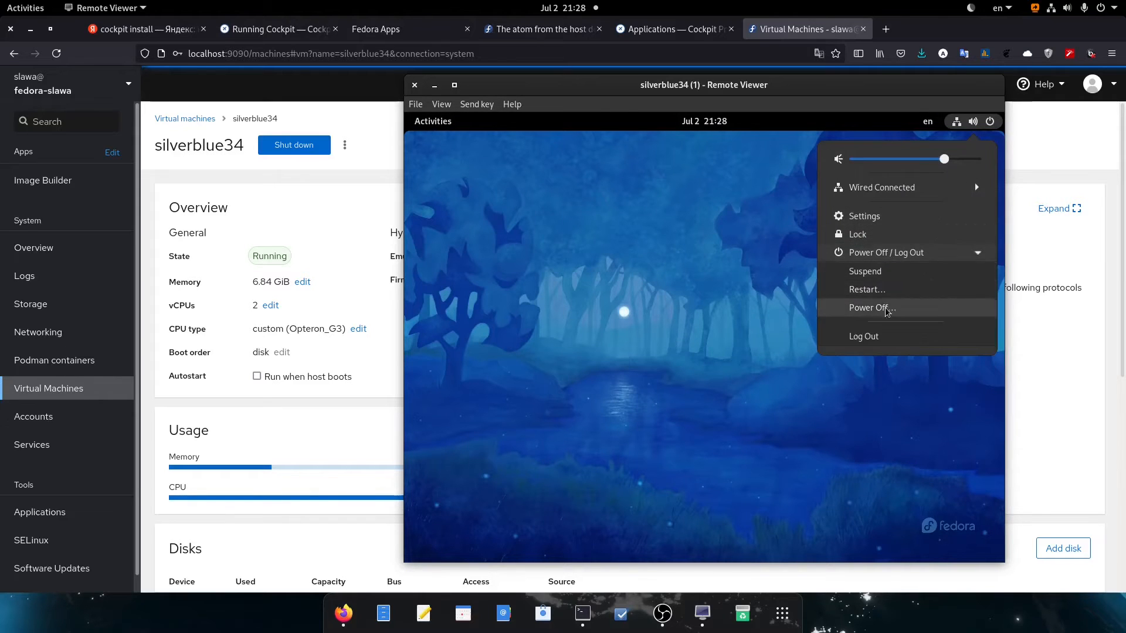
left_click(884, 311)
left_click(779, 379)
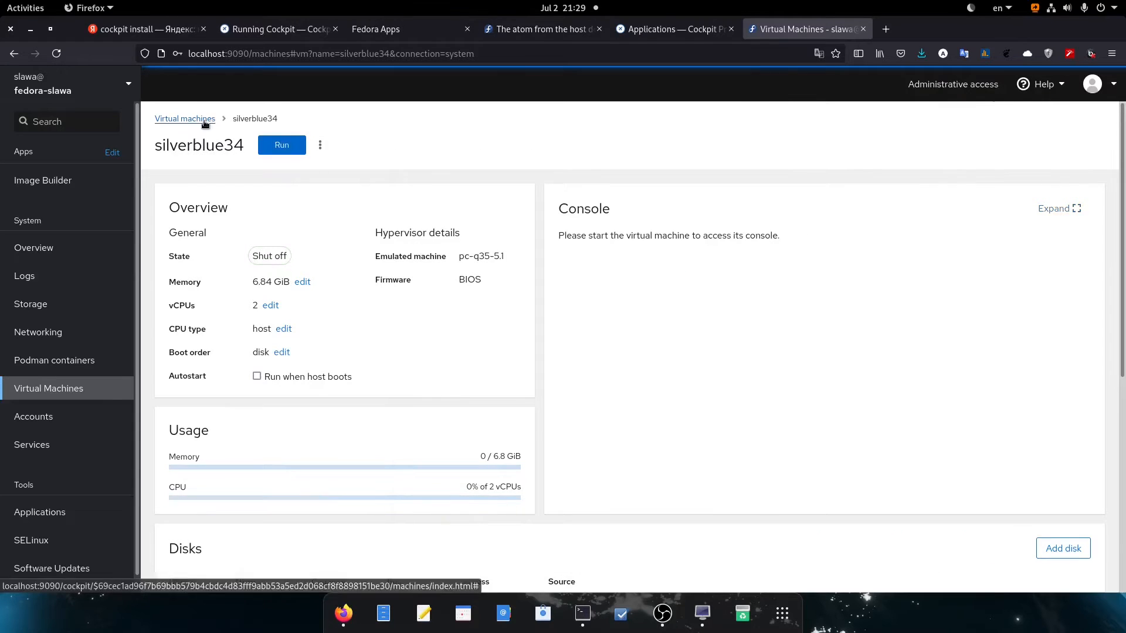
Step: Review the storage pools and the networks available to the virtual machines
left_click(170, 118)
left_click(222, 140)
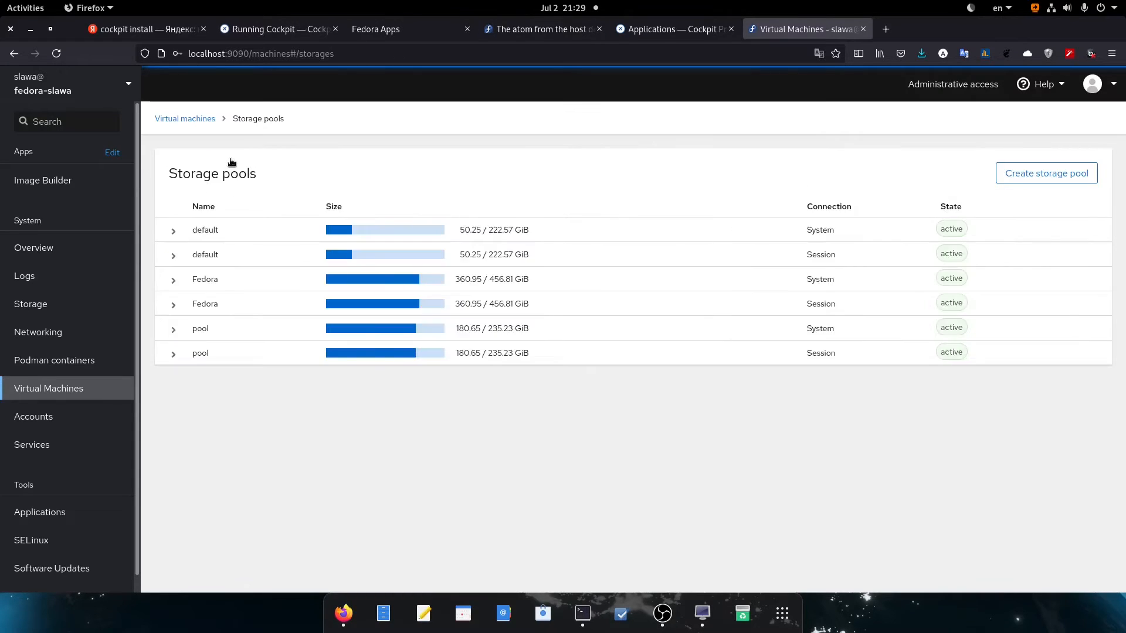
left_click(182, 119)
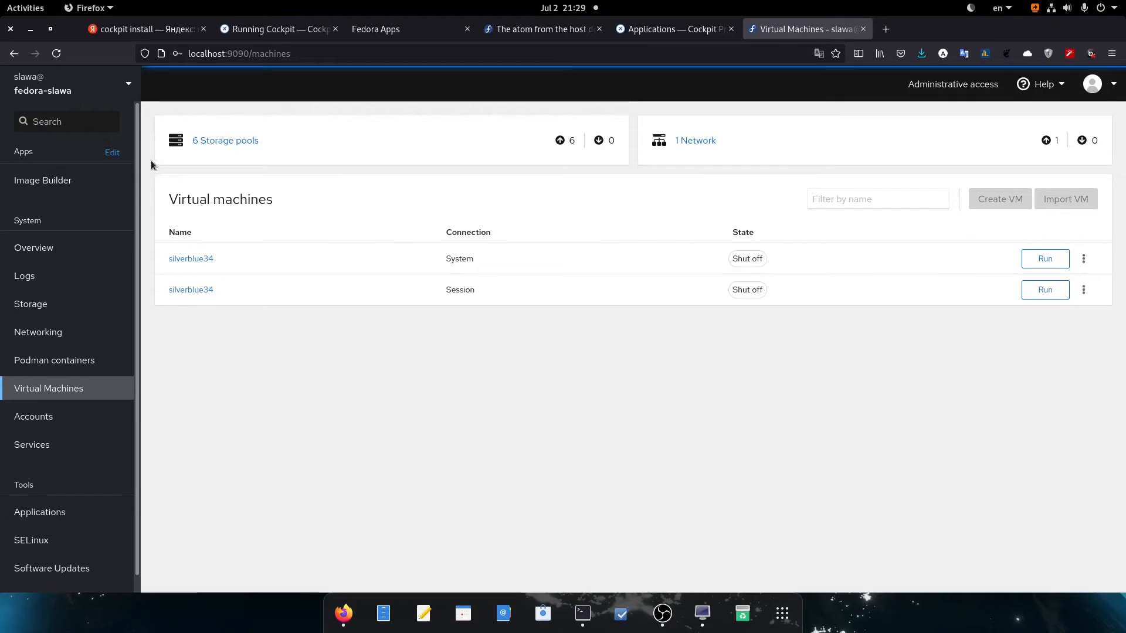
left_click(698, 145)
left_click(200, 119)
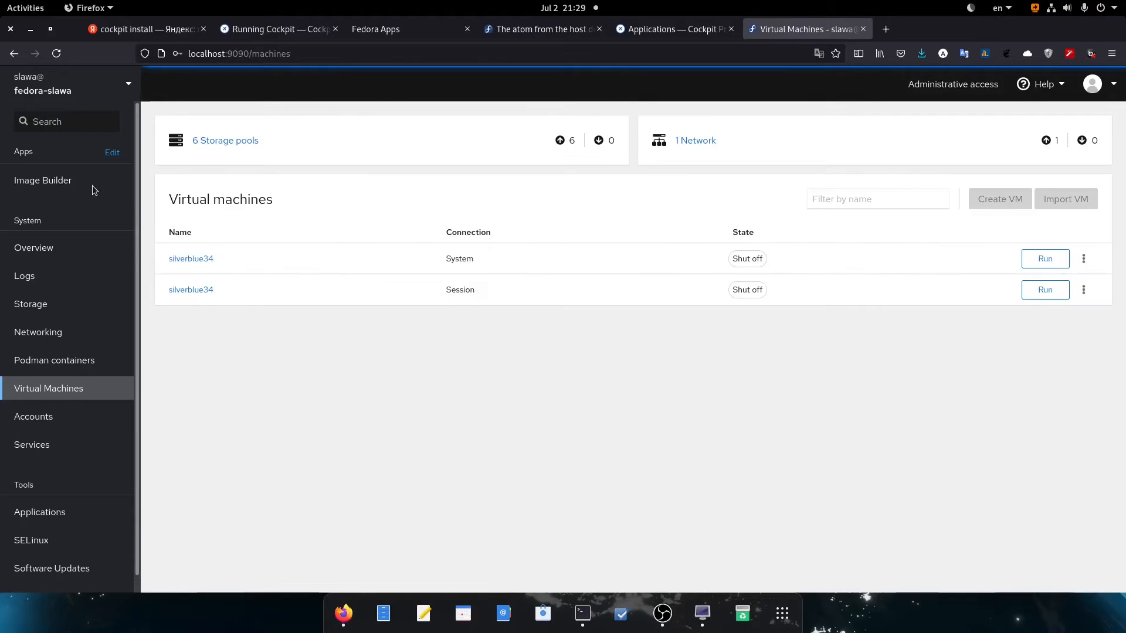
Step: Start the Podman service with automatic start on boot disabled
left_click(59, 367)
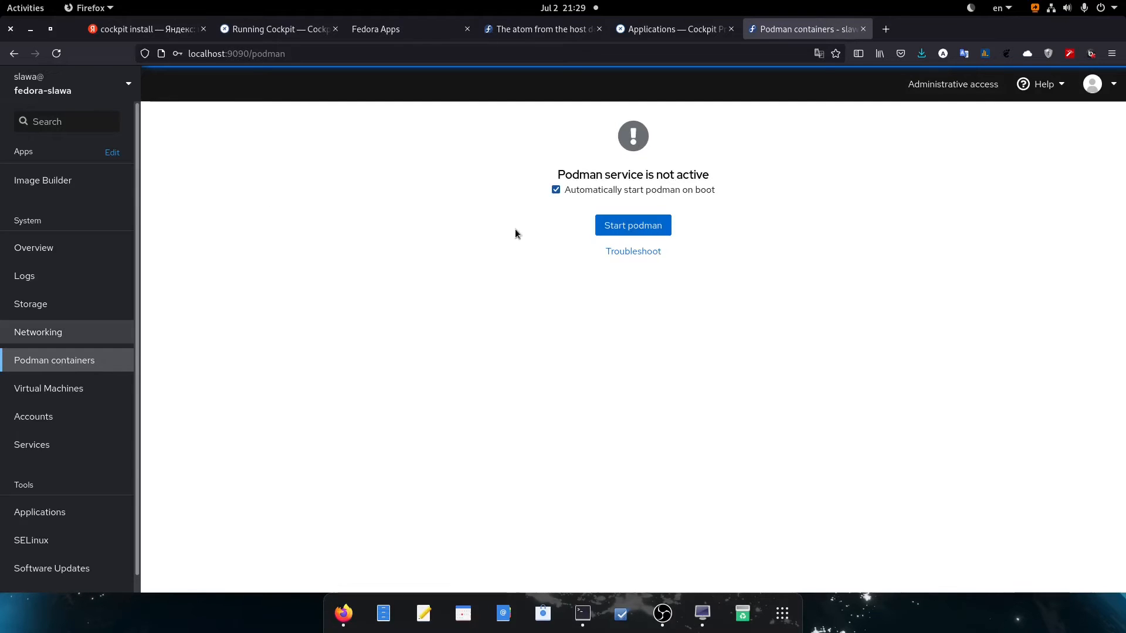
left_click(562, 195)
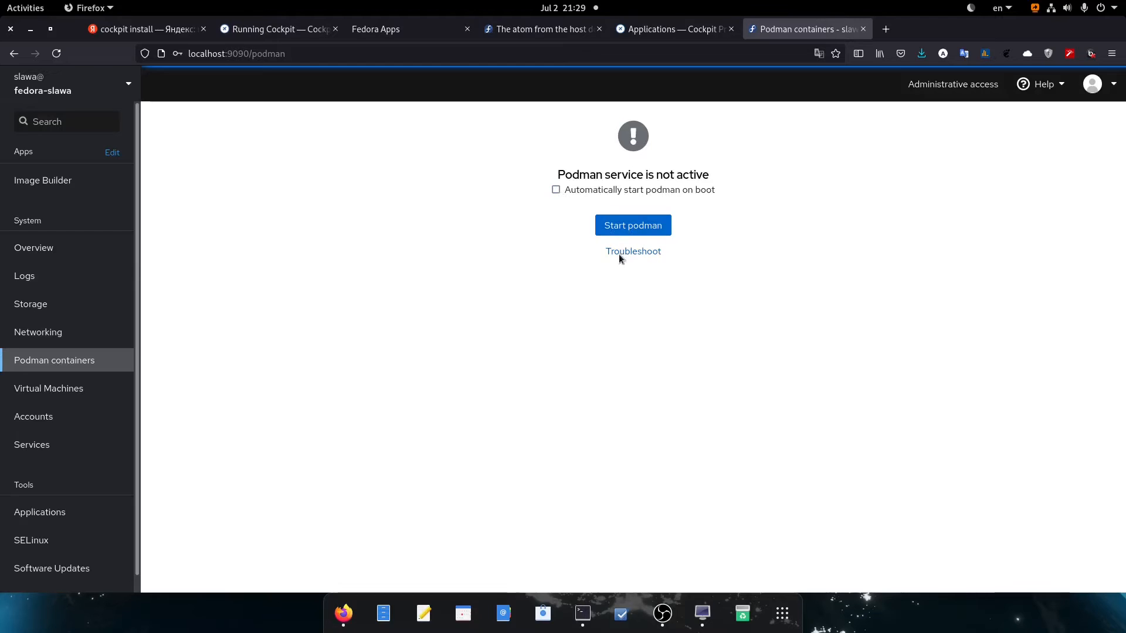
left_click(617, 228)
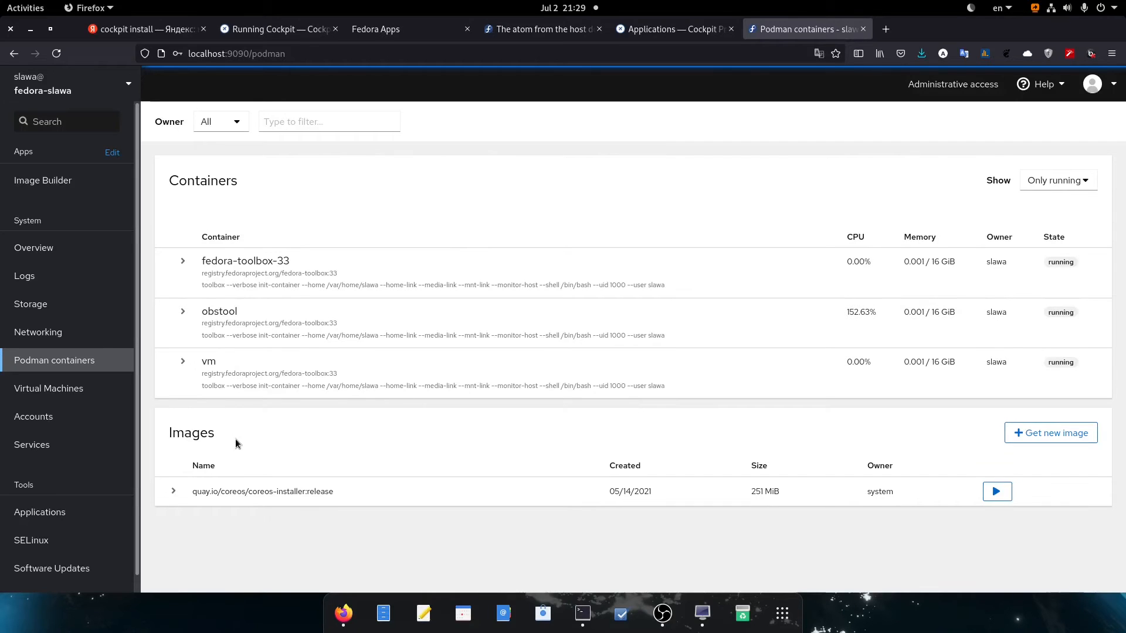
Step: Expand the vm container, open its console and list its packages with dnf list
left_click(292, 362)
scroll(291, 362, "down", 3)
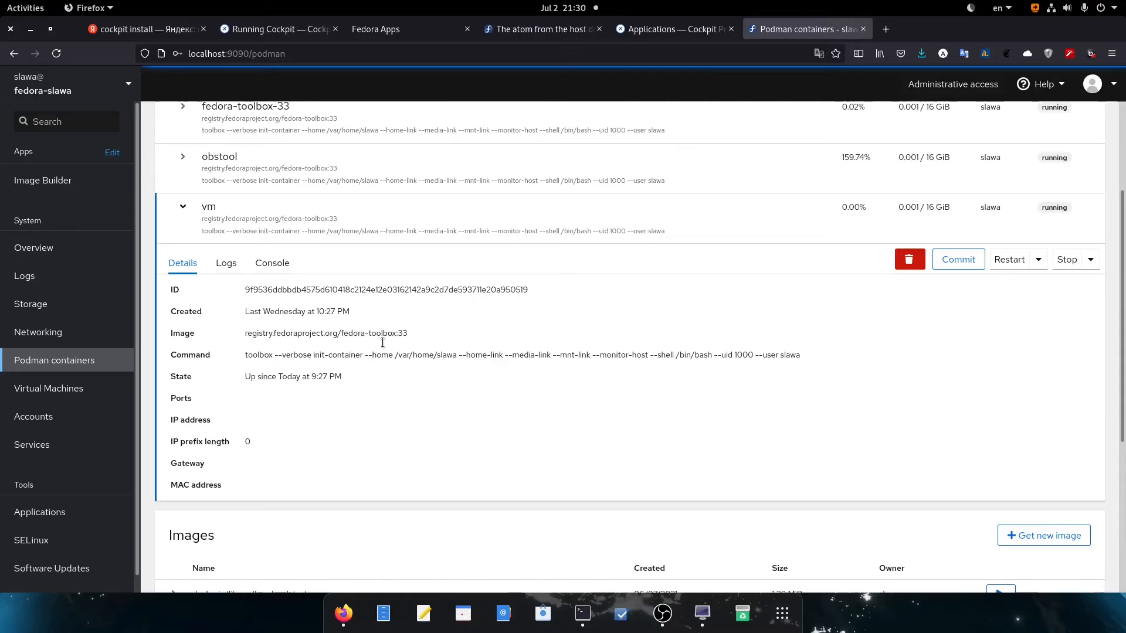
left_click(280, 265)
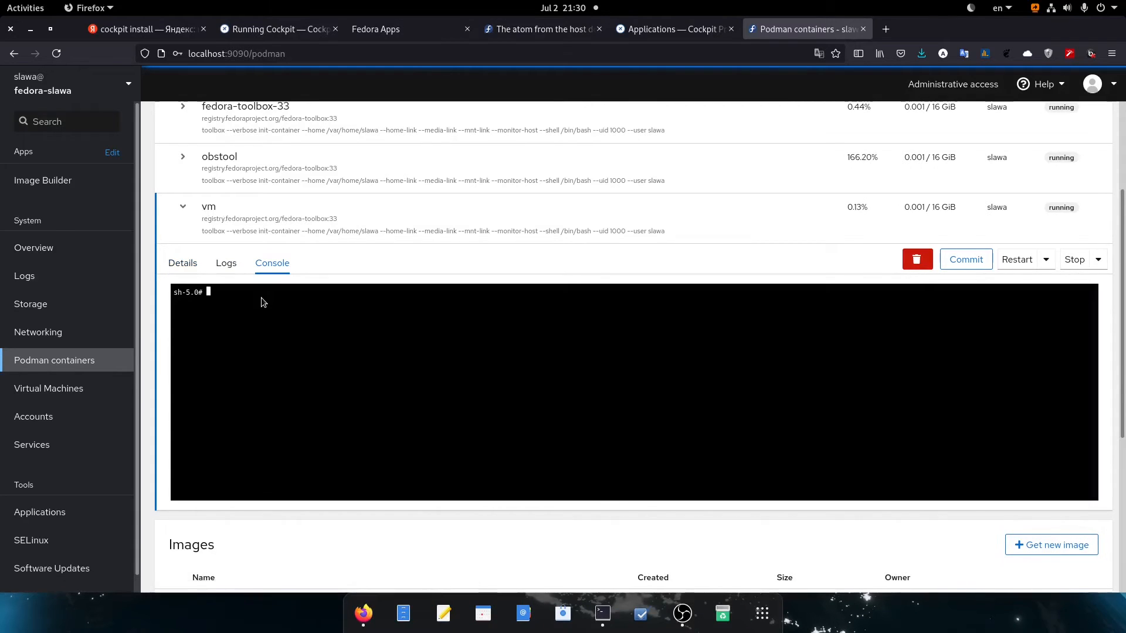
type("dnf list")
key("Return")
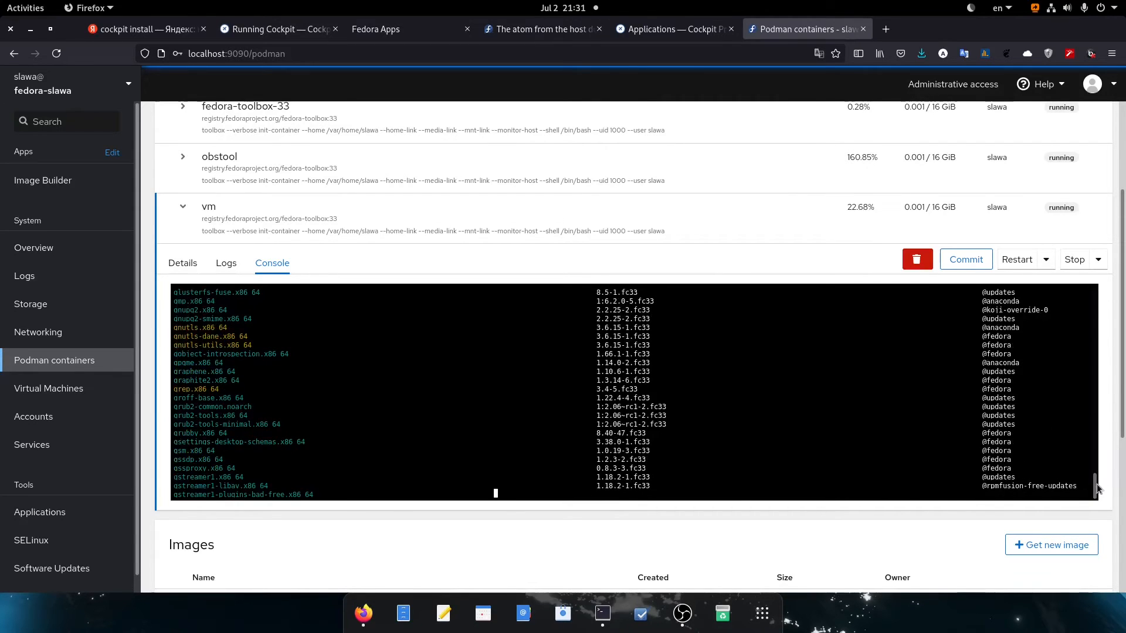
Step: Look through the package listing in the vm container's console and interrupt the running command
scroll(545, 382, "up", 10)
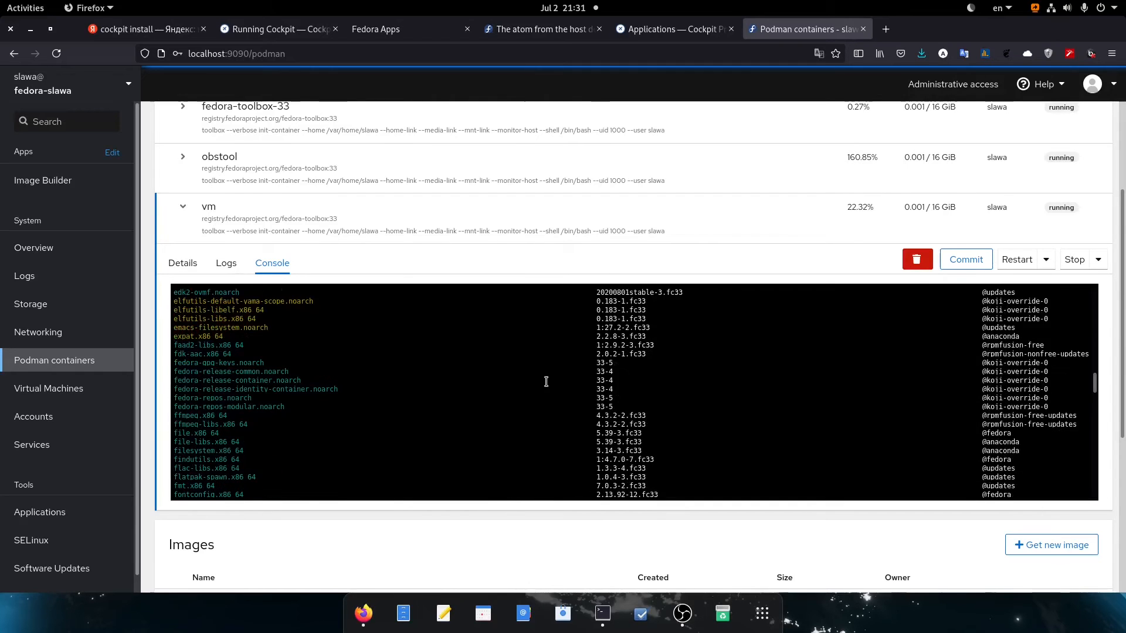
scroll(563, 390, "down", 5)
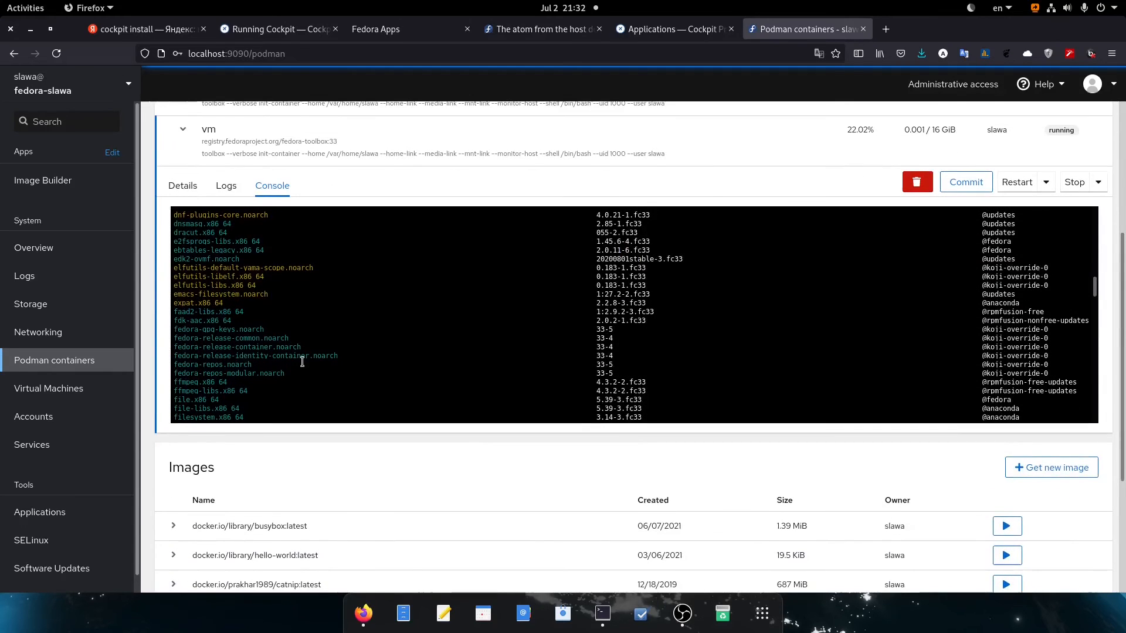
scroll(324, 365, "up", 10)
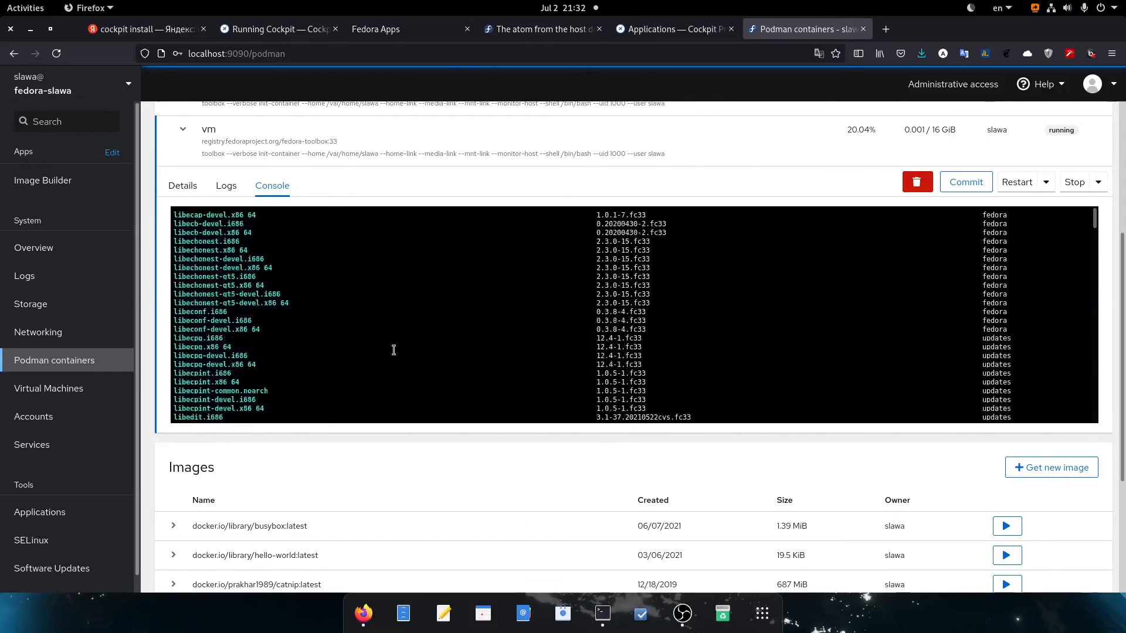
key("ctrl+c")
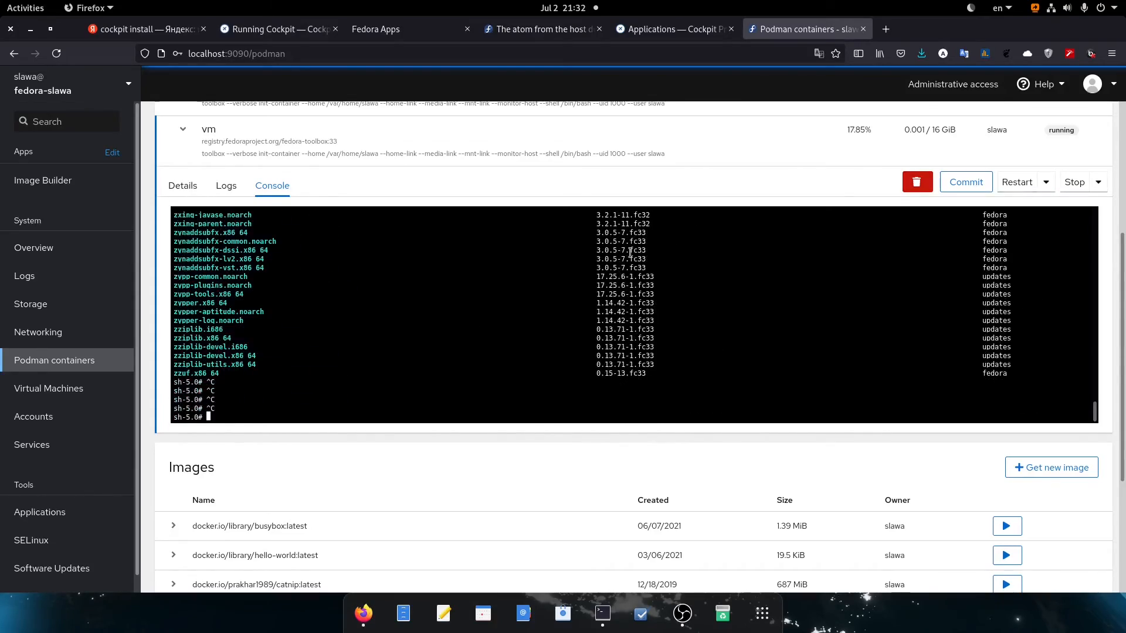
scroll(403, 311, "down", 1)
key("ctrl+c")
key("ctrl+c")
key("ctrl+c")
key("ctrl+c")
Step: Filter the package listing for virtualization packages by running dnf list |grep virt in the vm container's console
scroll(161, 293, "up", 2)
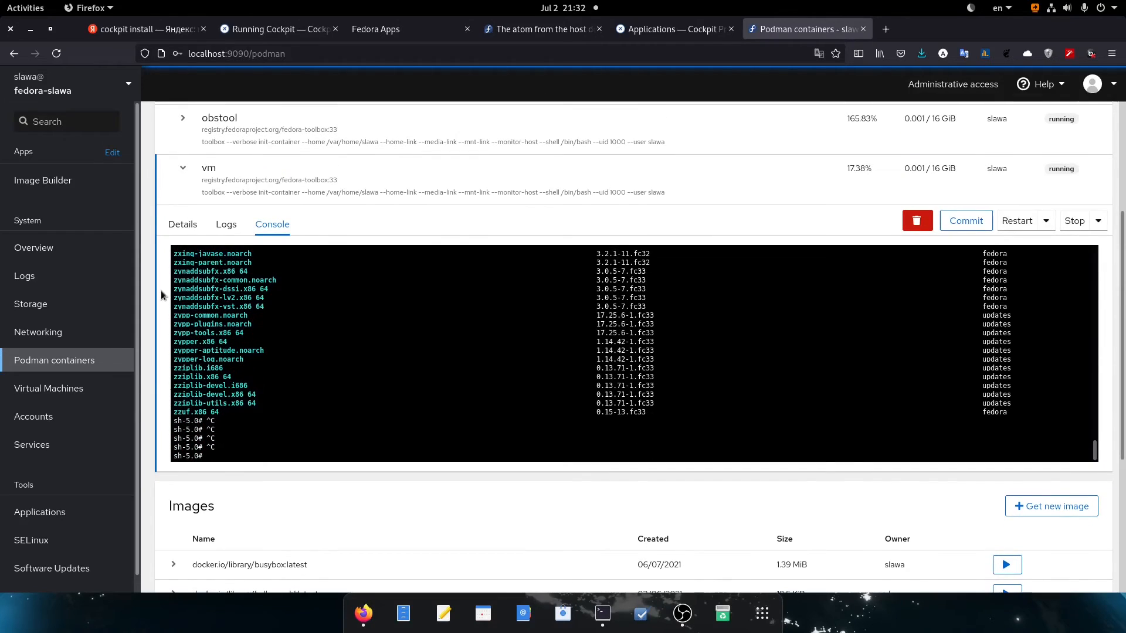
type("dnf list |grep virt")
key("Return")
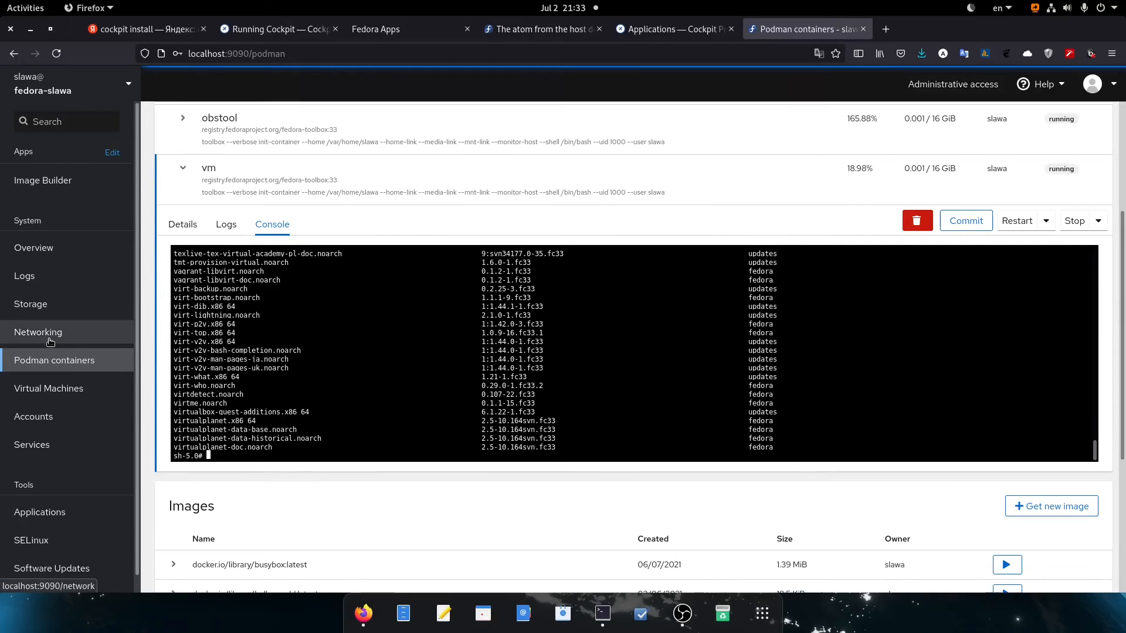
Step: Review the Cockpit add-ons offered for installation or removal on the Applications page
left_click(39, 512)
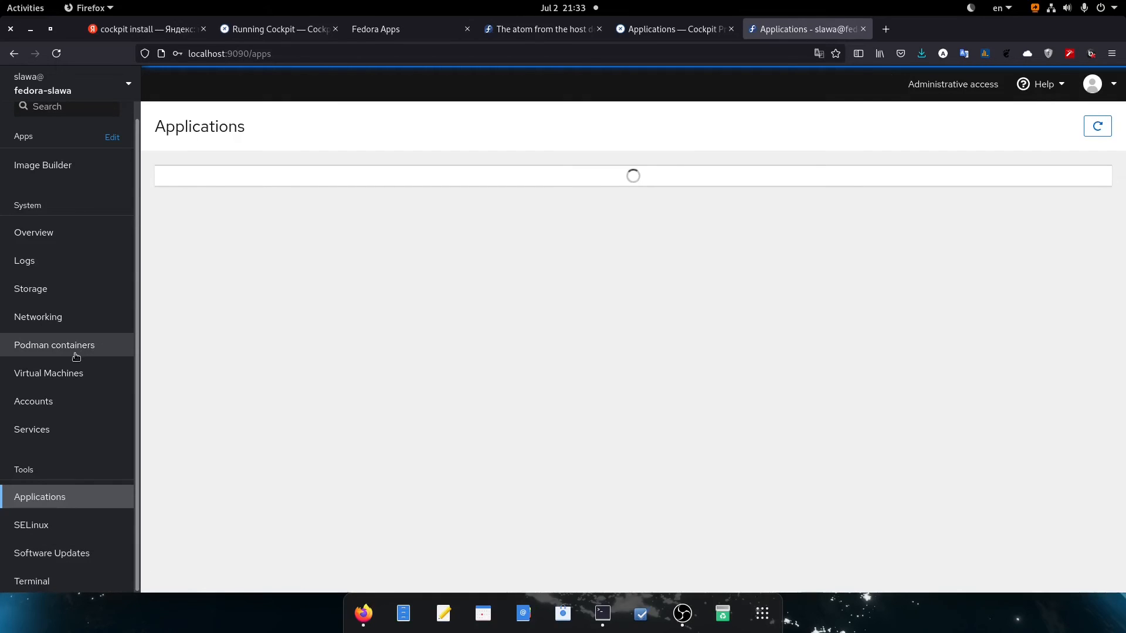
scroll(375, 343, "down", 3)
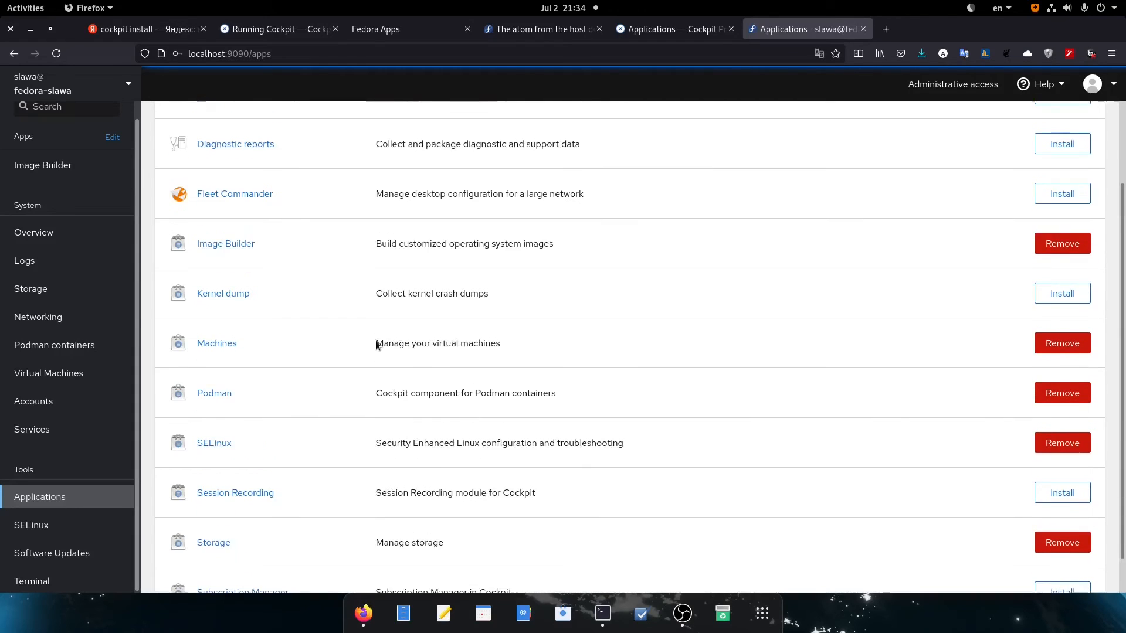
scroll(376, 344, "up", 2)
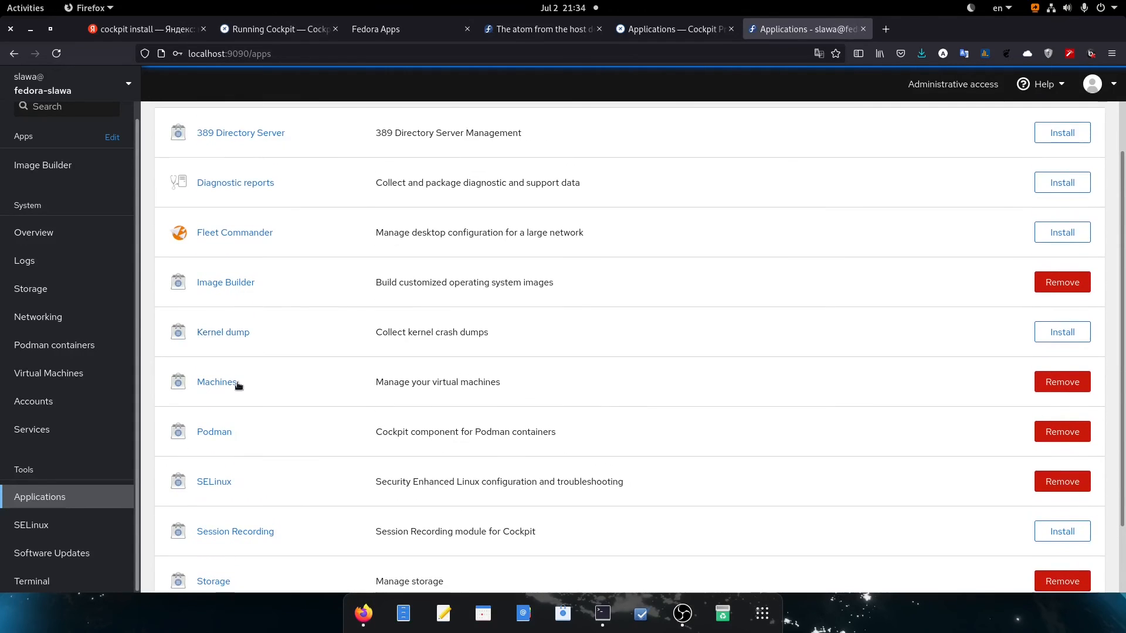
scroll(305, 367, "up", 1)
scroll(306, 367, "down", 2)
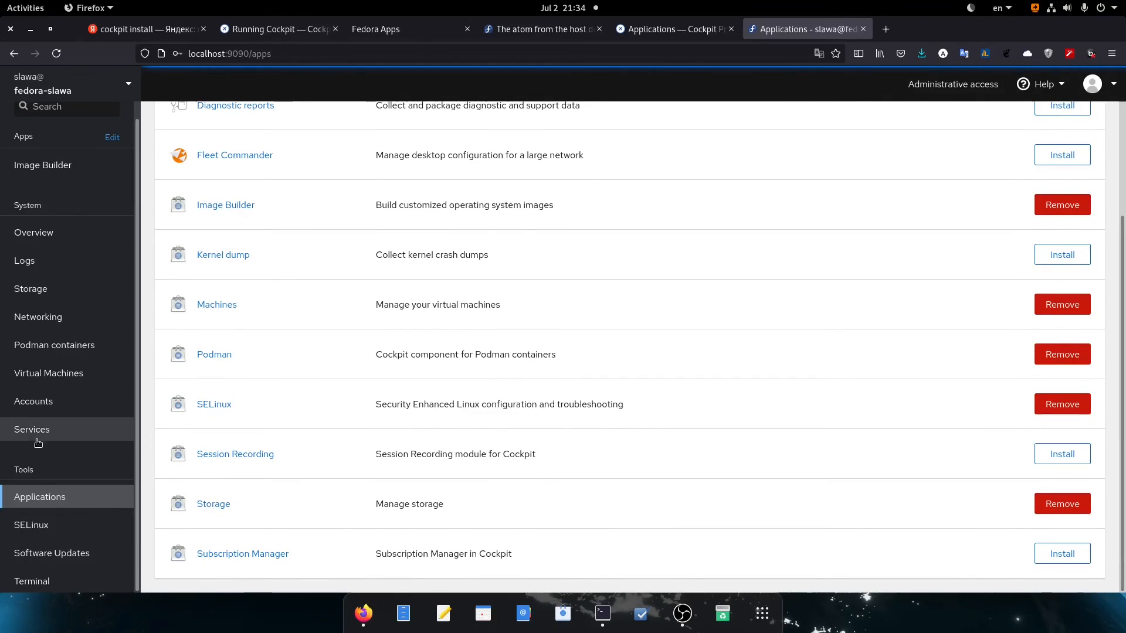
scroll(62, 475, "up", 1)
Step: Review the traffic graphs, firewall and network interfaces on the Networking page
left_click(50, 341)
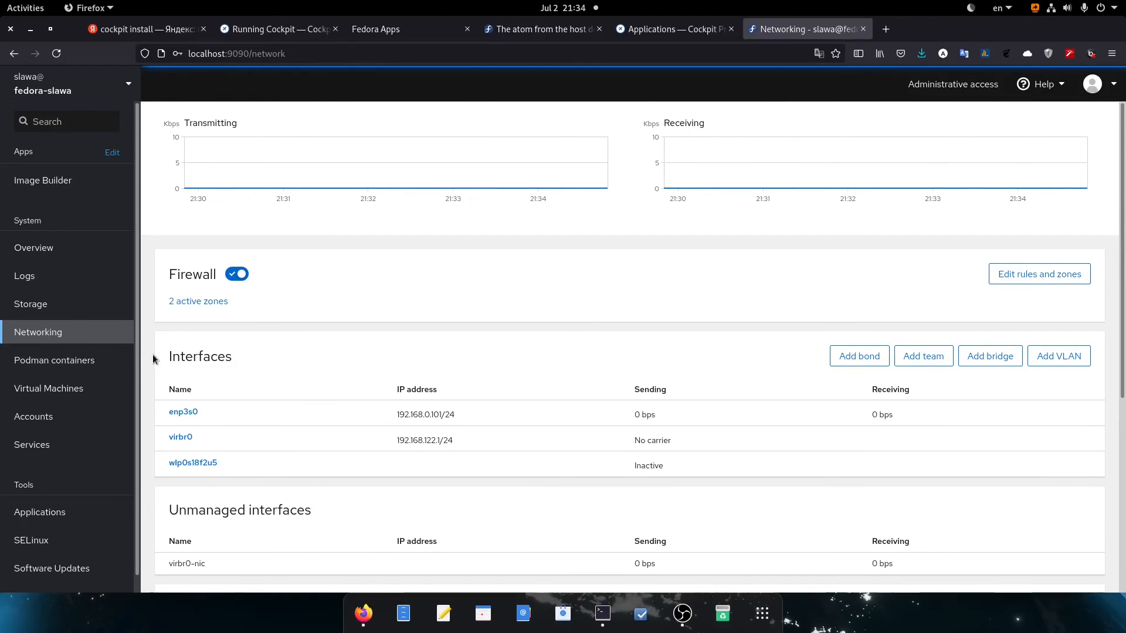
scroll(158, 365, "down", 5)
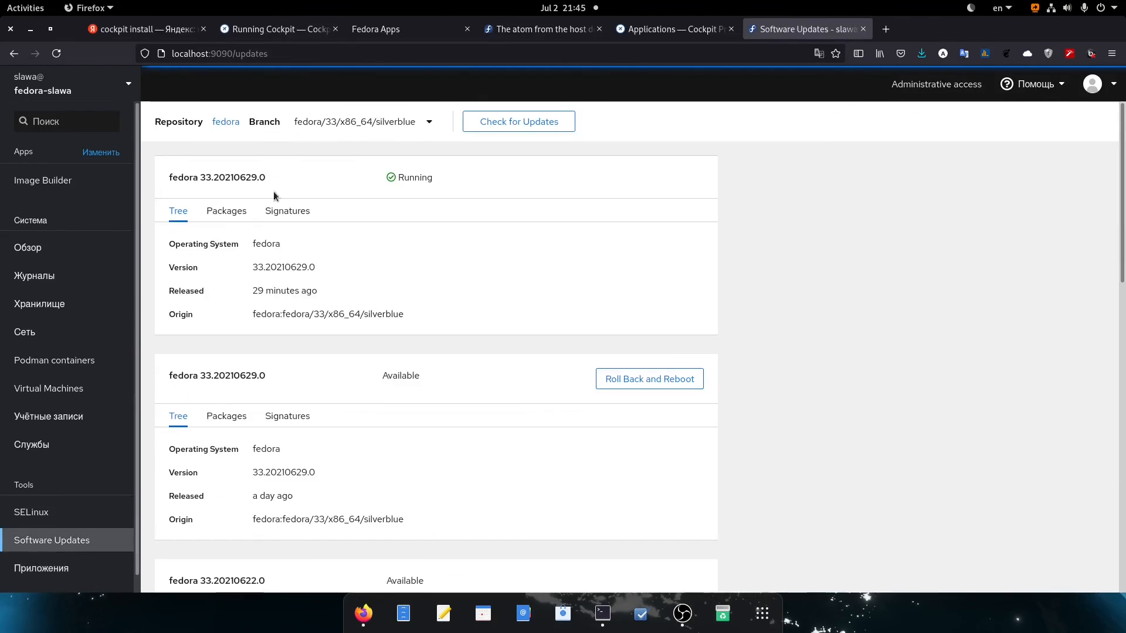
Step: Browse the branches offered for the fedora repository on the Software Updates page, from Fedora 27 through rawhide and coreos
left_click(432, 123)
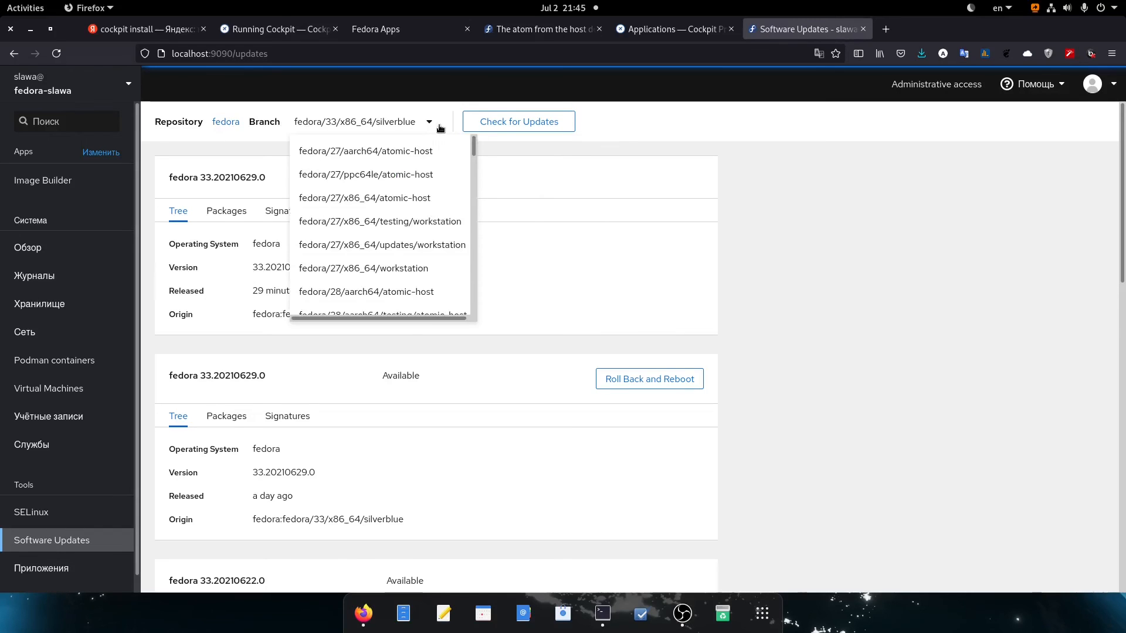
scroll(436, 187, "down", 4)
scroll(435, 185, "down", 10)
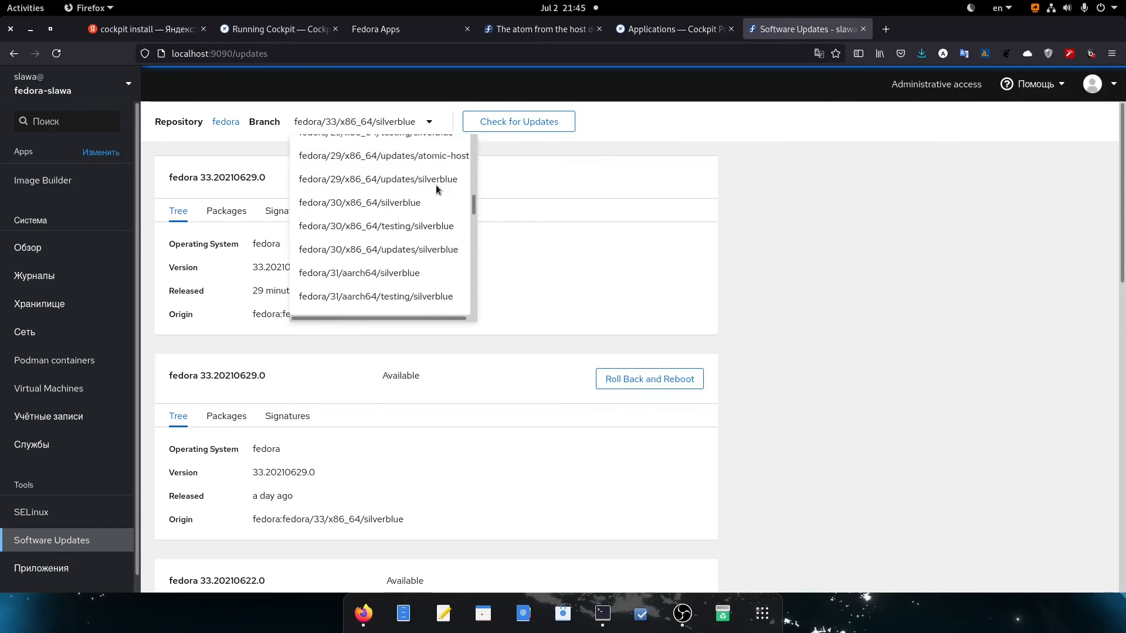
scroll(435, 185, "down", 8)
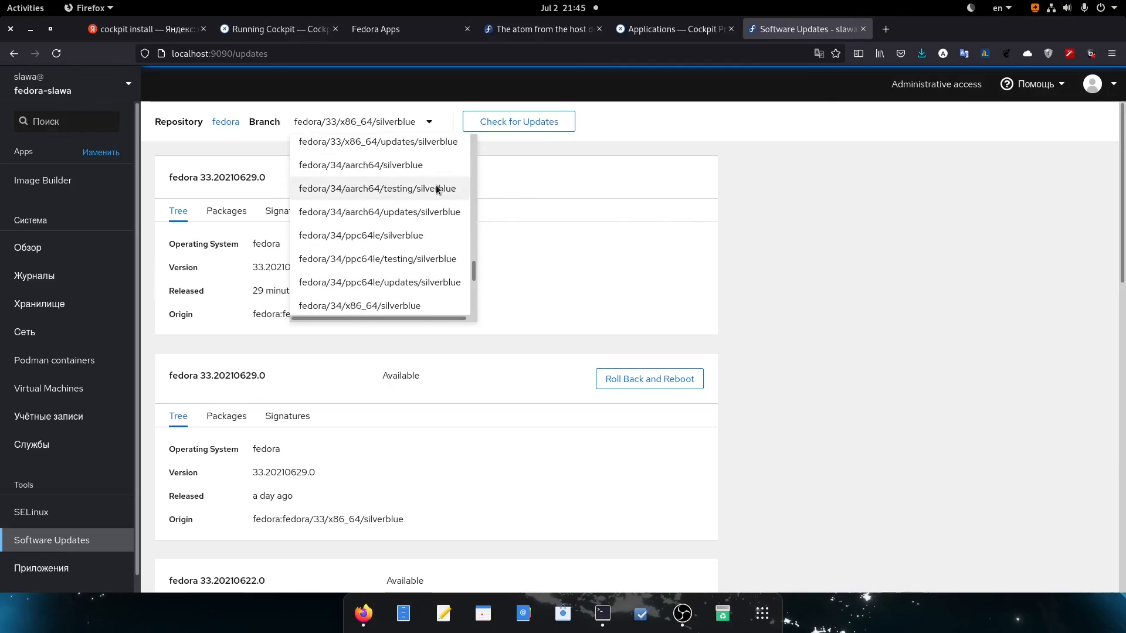
scroll(362, 227, "down", 3)
scroll(834, 253, "up", 3)
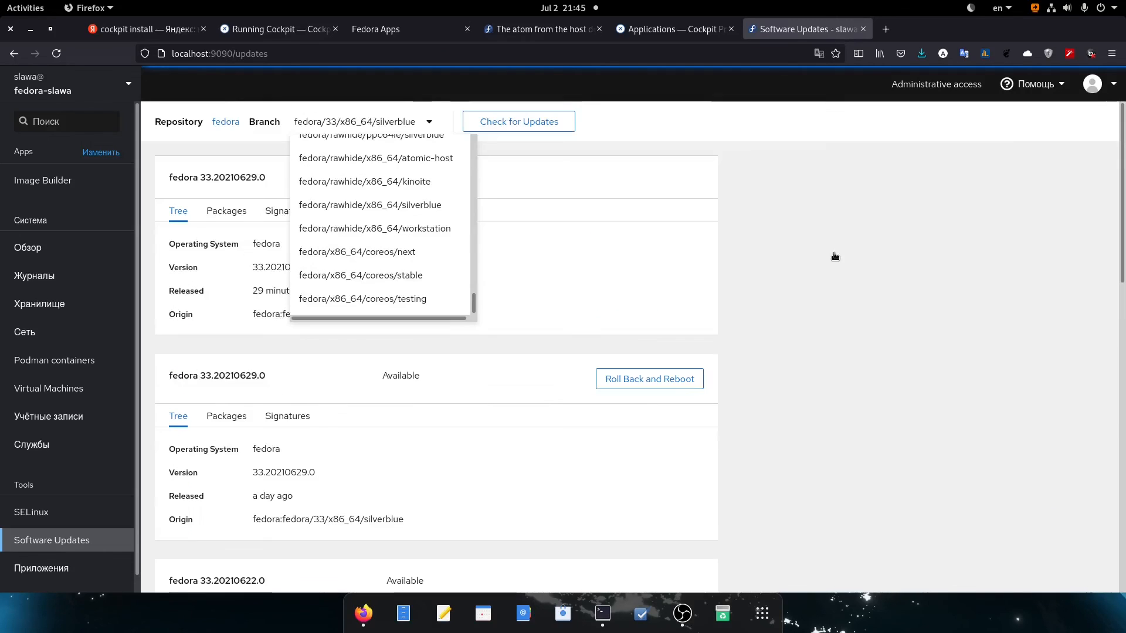
left_click_drag(474, 307, 473, 311)
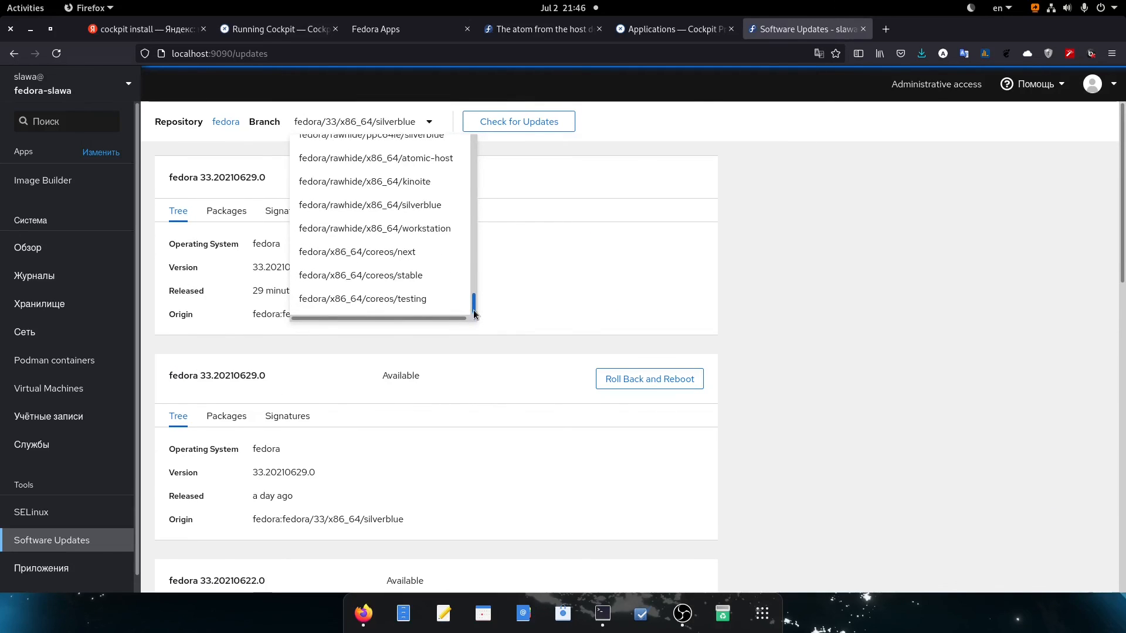
scroll(474, 312, "up", 5)
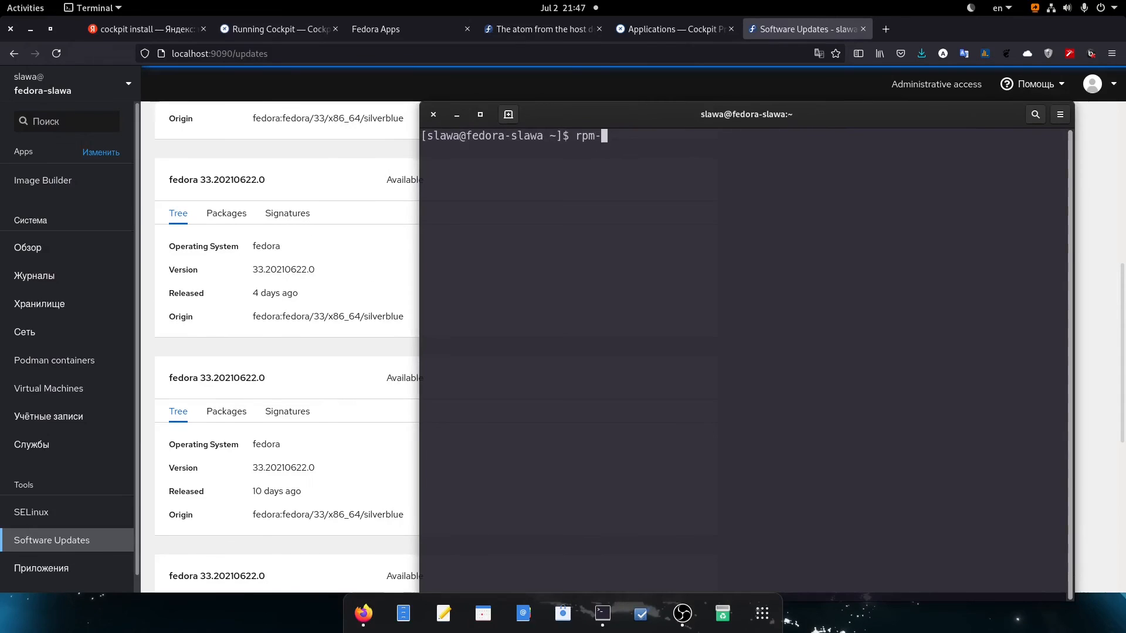